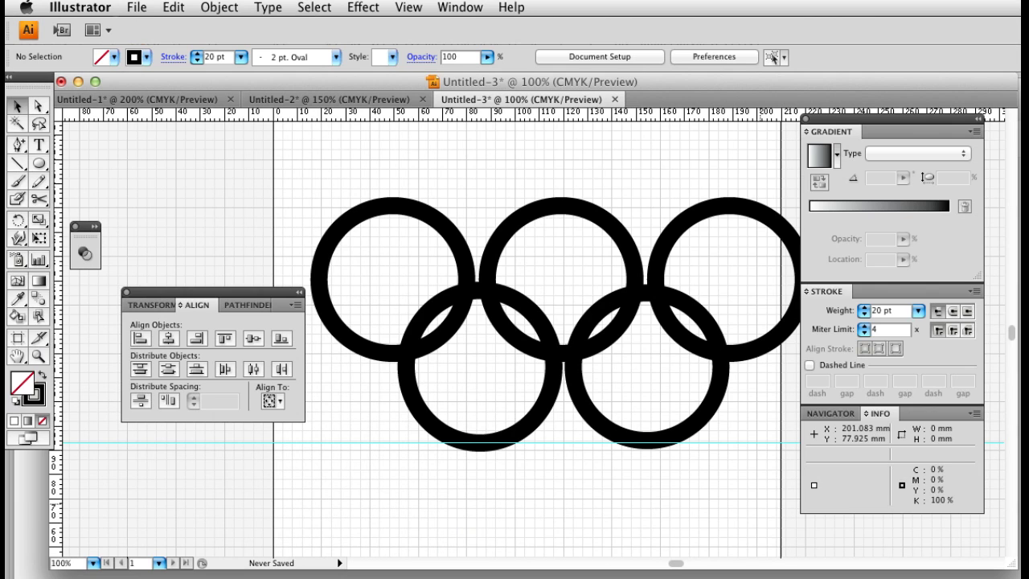
Float the Layers panel on the left beside the rings, showing Layer 1.
{"action": "left_click_drag", "start_coordinate": [984, 326], "coordinate": [847, 362]}
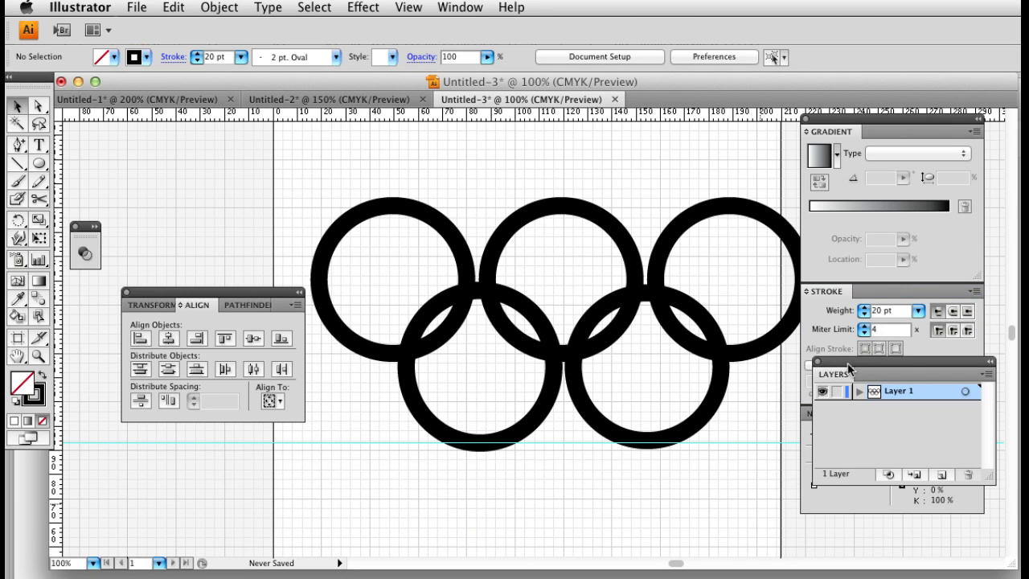
{"action": "left_click", "coordinate": [987, 376]}
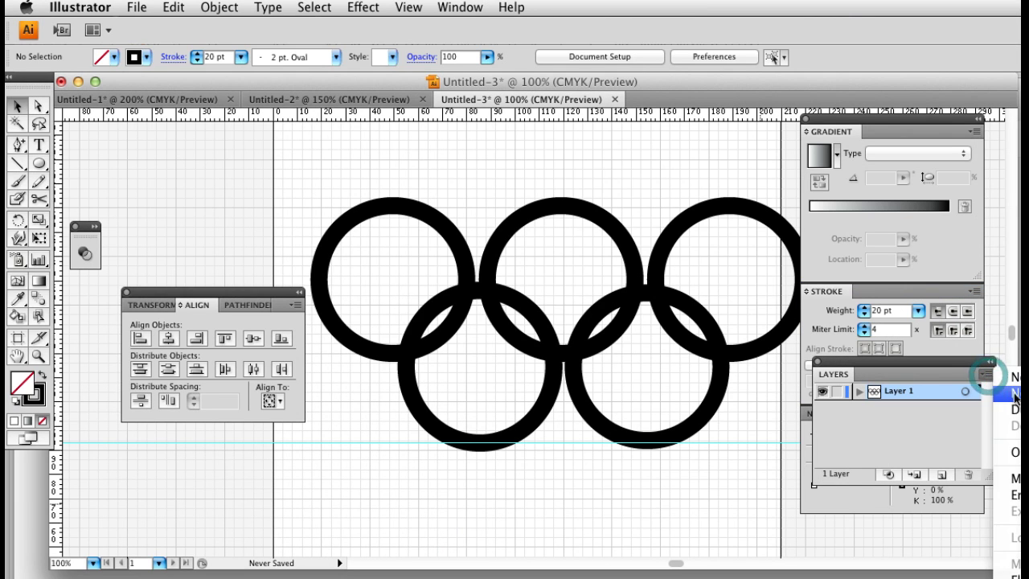
{"action": "left_click_drag", "start_coordinate": [873, 381], "coordinate": [149, 420]}
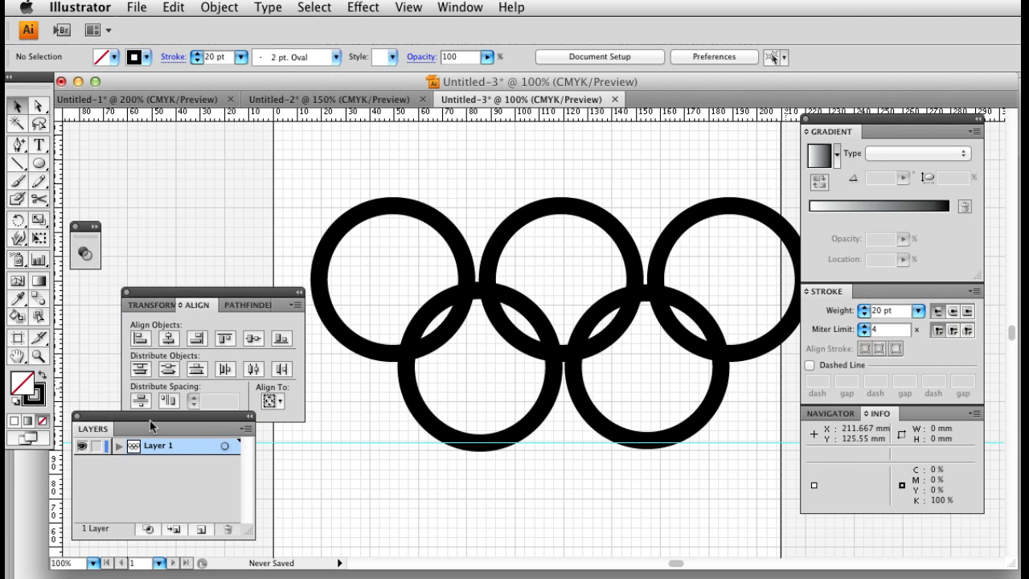
Give the top-left ring a cyan blue stroke and the lower-left ring a yellow stroke.
{"action": "left_click", "coordinate": [359, 350]}
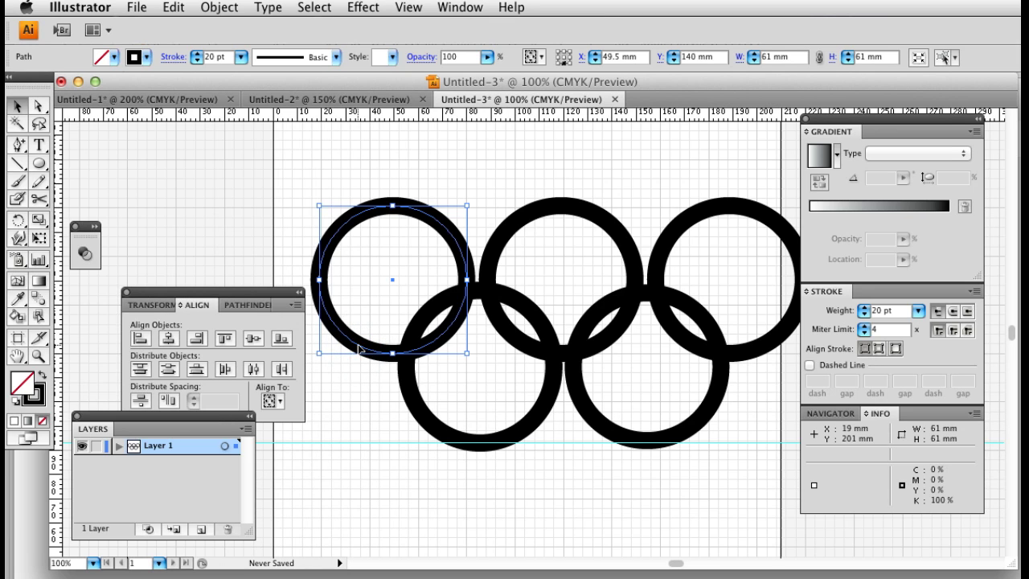
{"action": "left_click", "coordinate": [135, 58]}
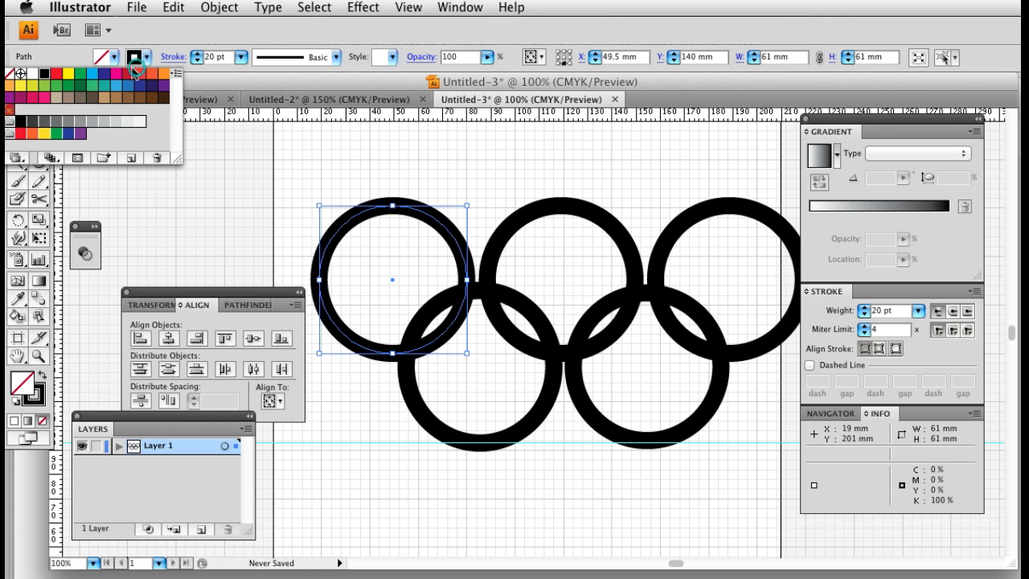
{"action": "left_click", "coordinate": [92, 73]}
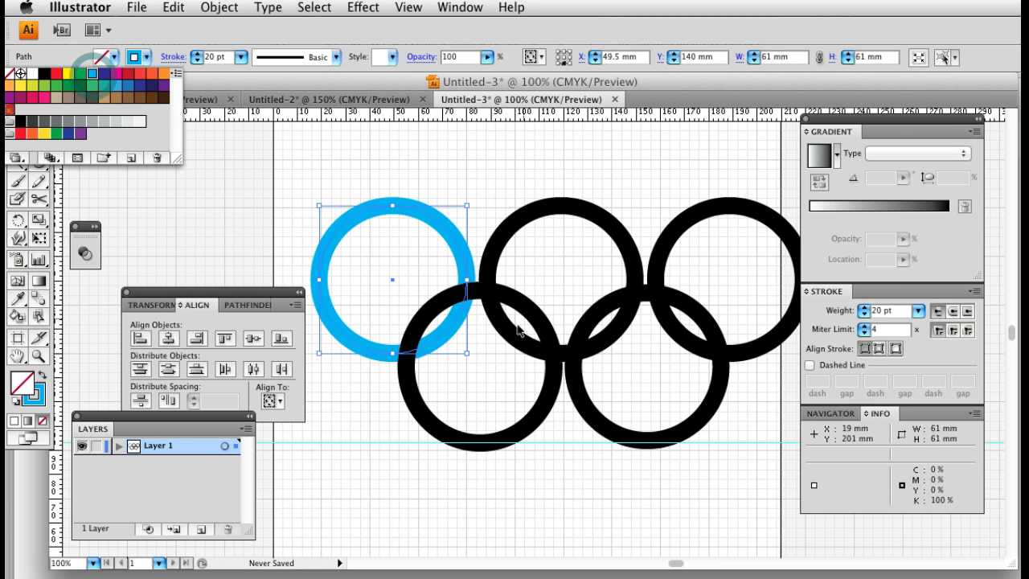
{"action": "left_click", "coordinate": [474, 445]}
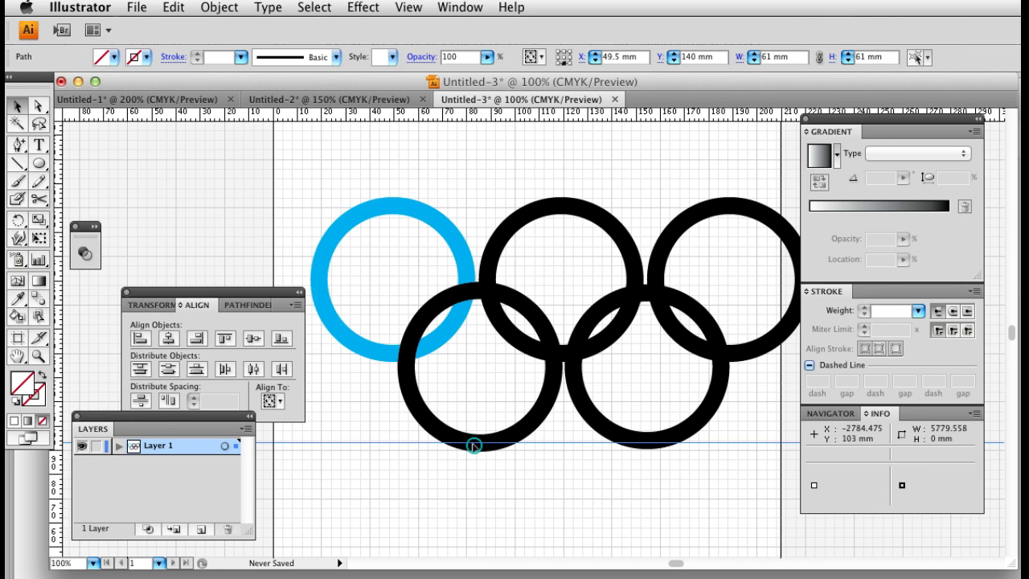
{"action": "left_click", "coordinate": [435, 424]}
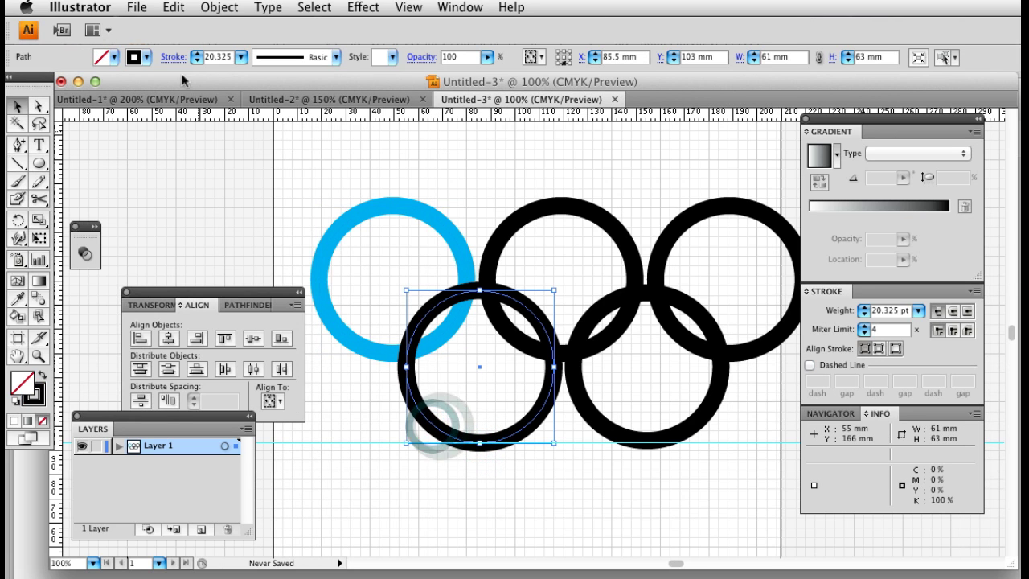
{"action": "left_click", "coordinate": [134, 56]}
{"action": "left_click", "coordinate": [69, 75]}
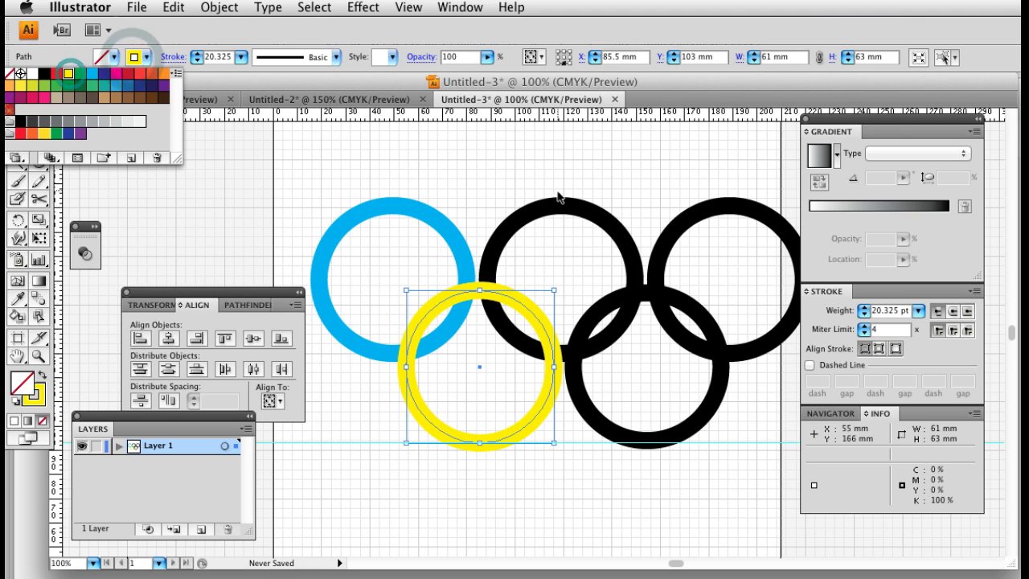
Stroke the lower-right ring green and the upper-right ring red, then deselect.
{"action": "left_click", "coordinate": [599, 424]}
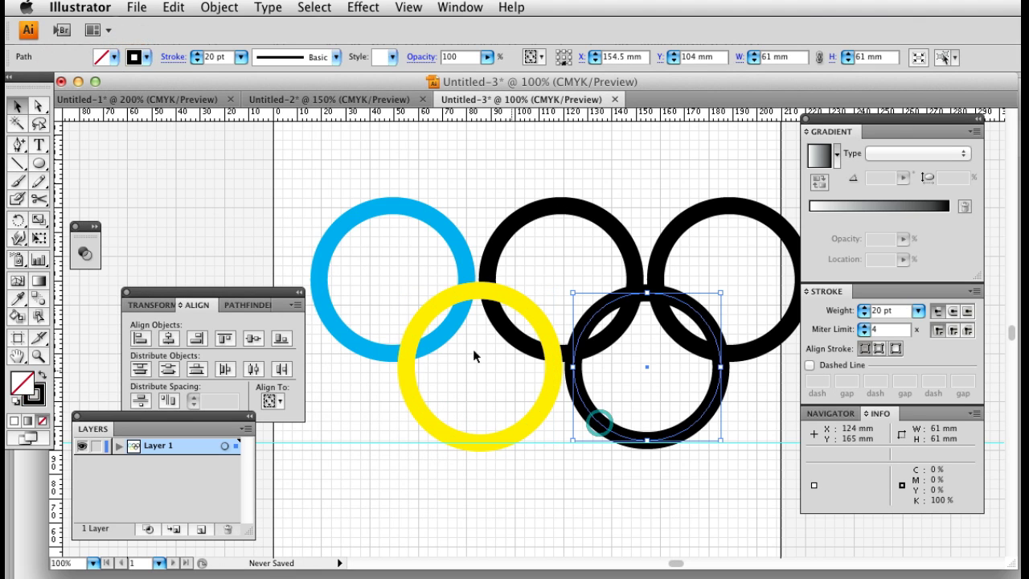
{"action": "left_click", "coordinate": [134, 56]}
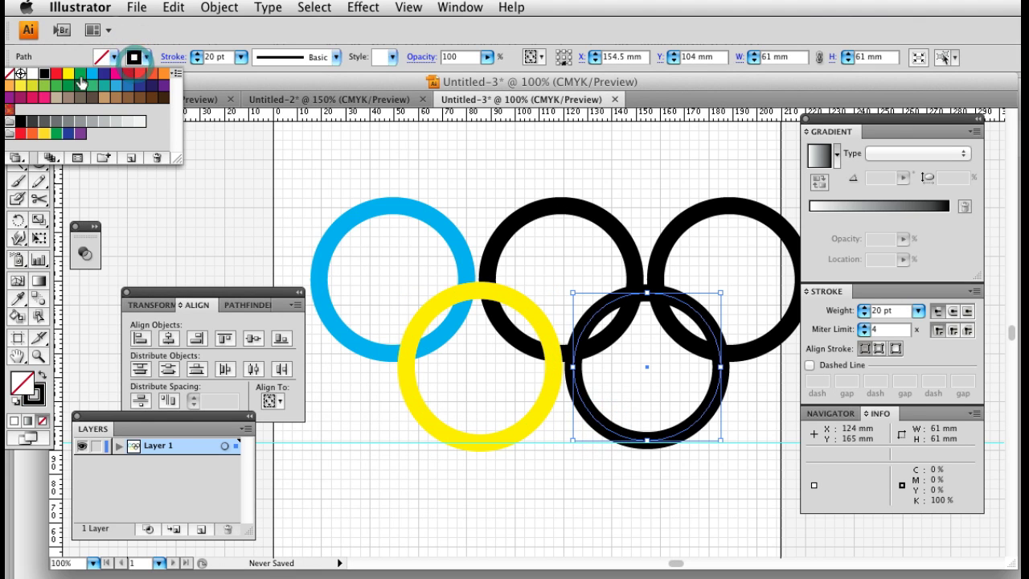
{"action": "left_click", "coordinate": [81, 74]}
{"action": "left_click", "coordinate": [687, 217]}
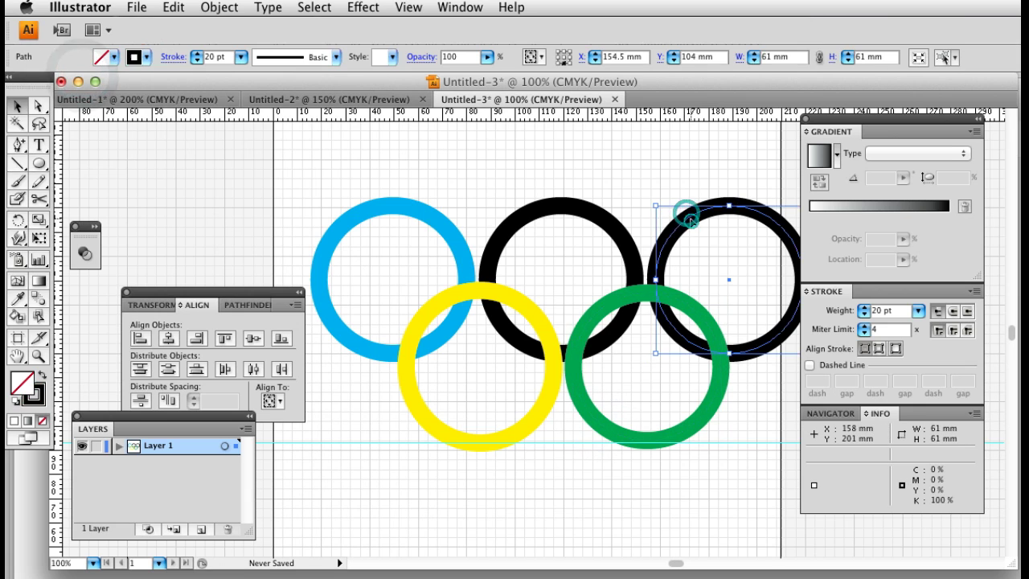
{"action": "left_click", "coordinate": [134, 56]}
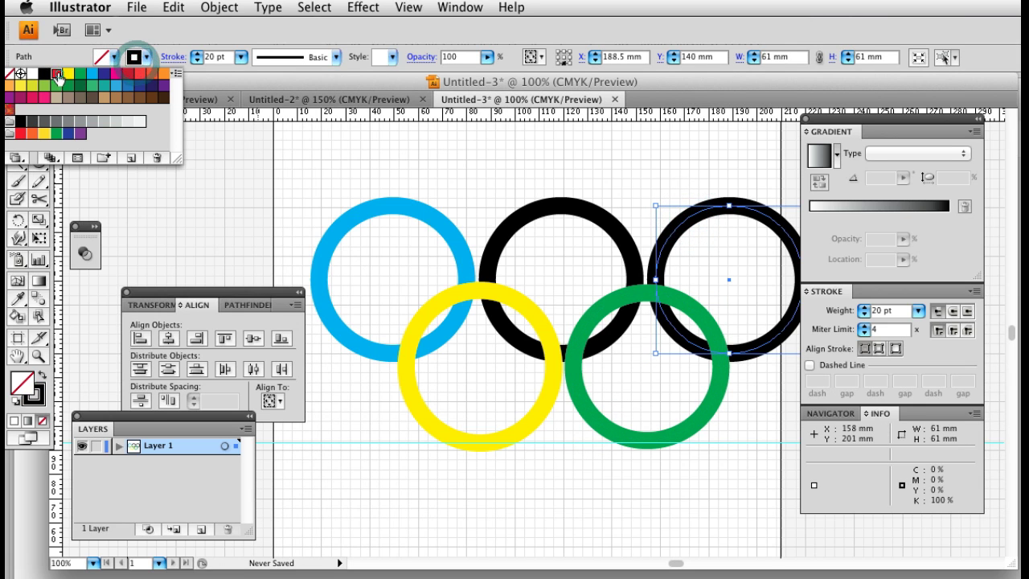
{"action": "left_click", "coordinate": [57, 73]}
{"action": "left_click", "coordinate": [619, 177]}
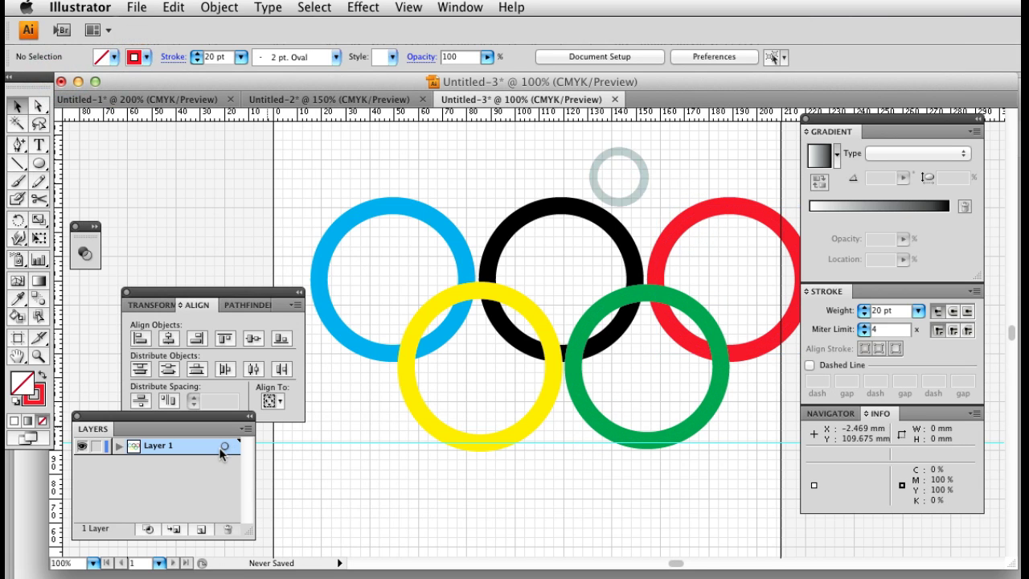
Duplicate Layer 1 as 'Layer 1 copy' and lock the original Layer 1.
{"action": "left_click", "coordinate": [247, 429]}
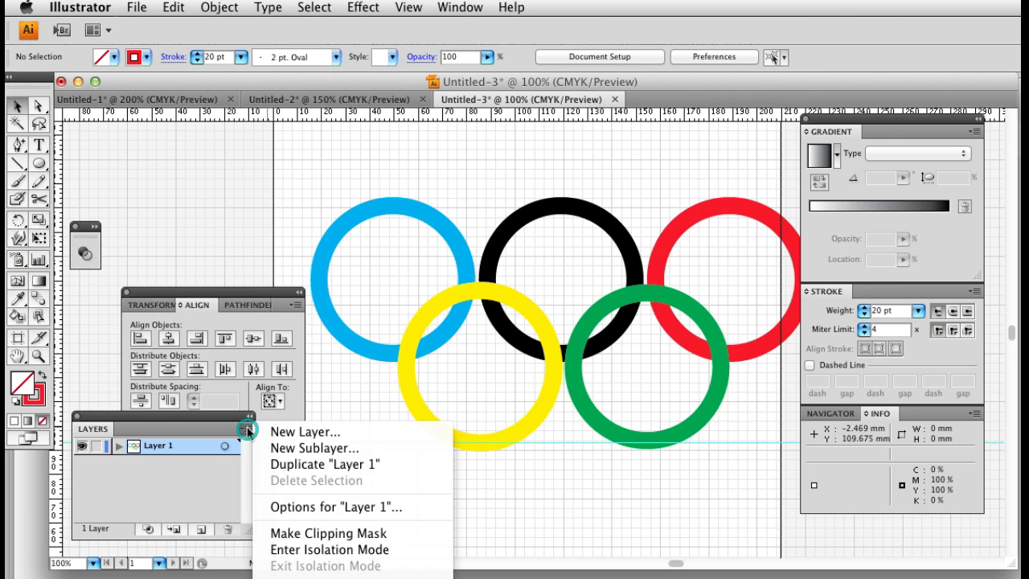
{"action": "left_click", "coordinate": [280, 466]}
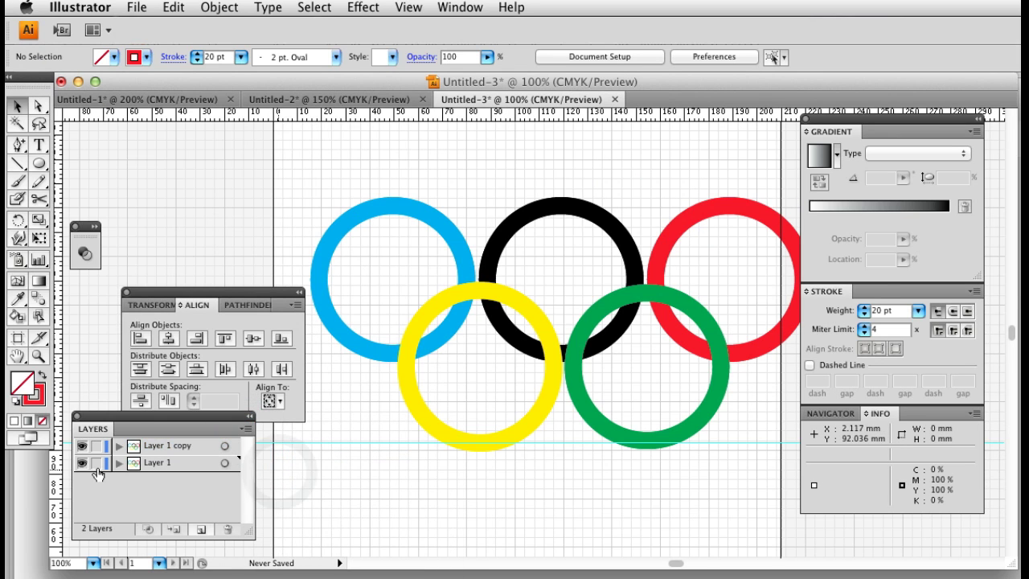
{"action": "left_click", "coordinate": [96, 465]}
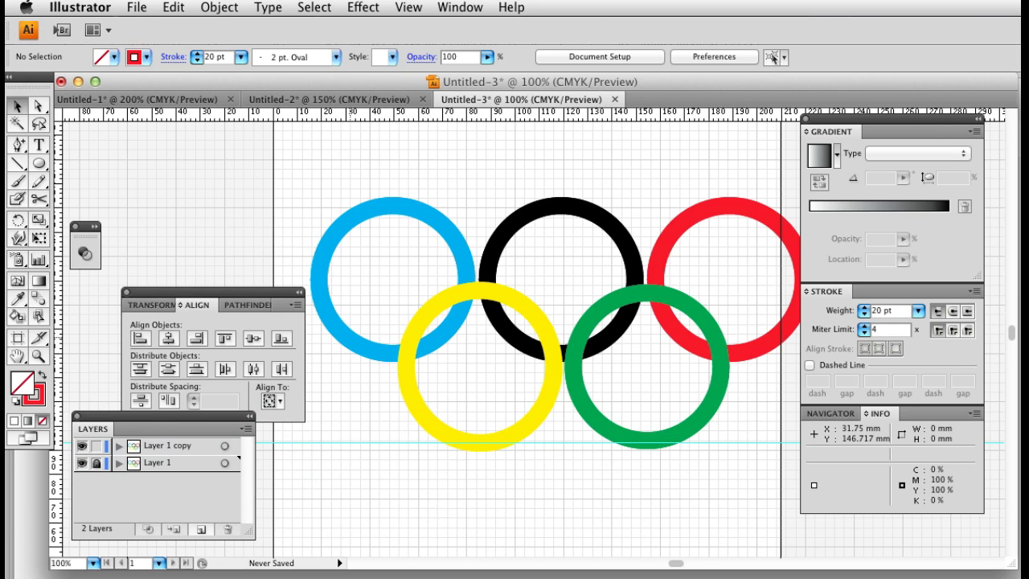
{"action": "key", "text": "super+Tab"}
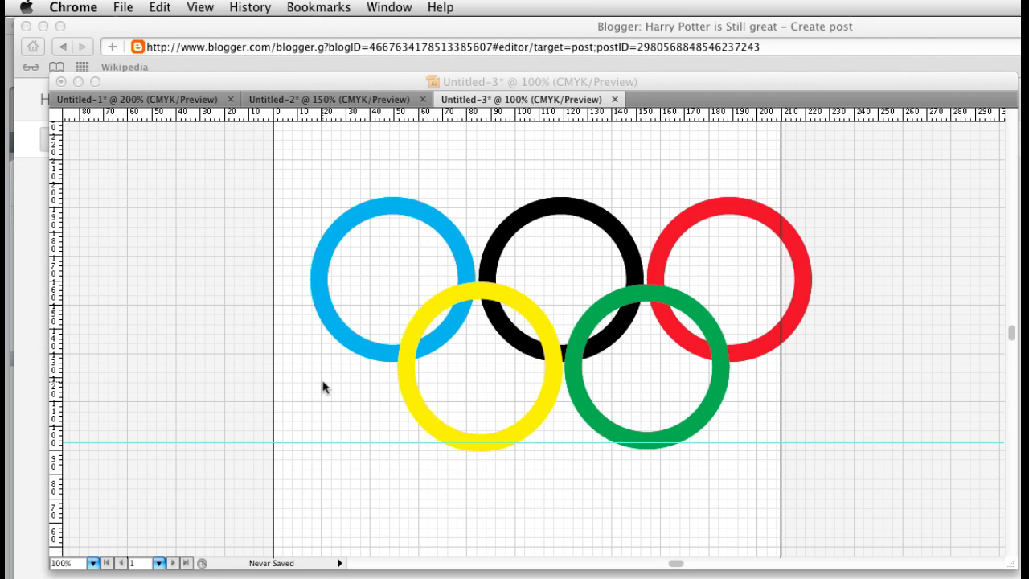
{"action": "left_click", "coordinate": [366, 356]}
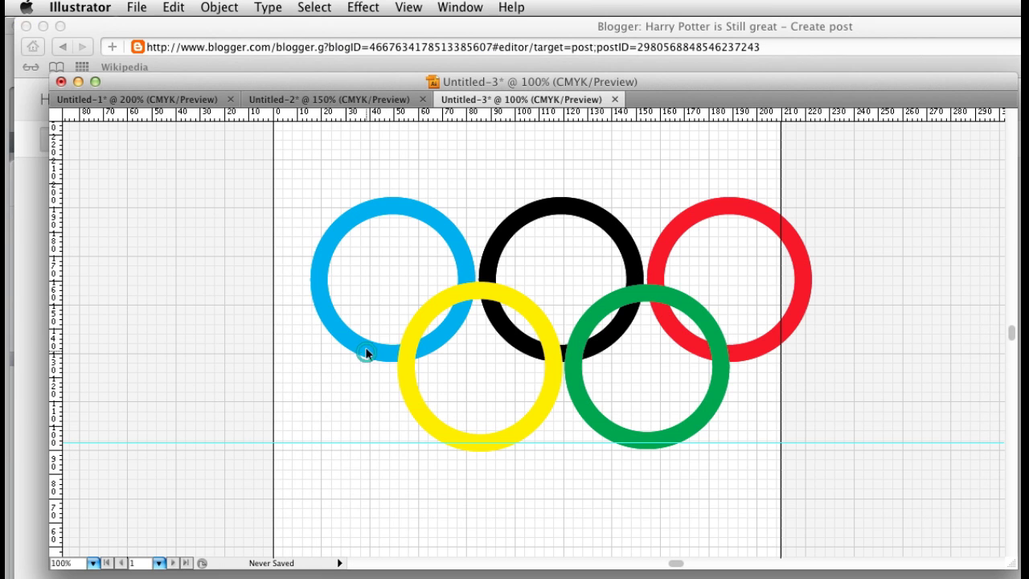
Scissor the yellow ring at two points on its left edge and select the freed arc.
{"action": "double_click", "coordinate": [367, 353]}
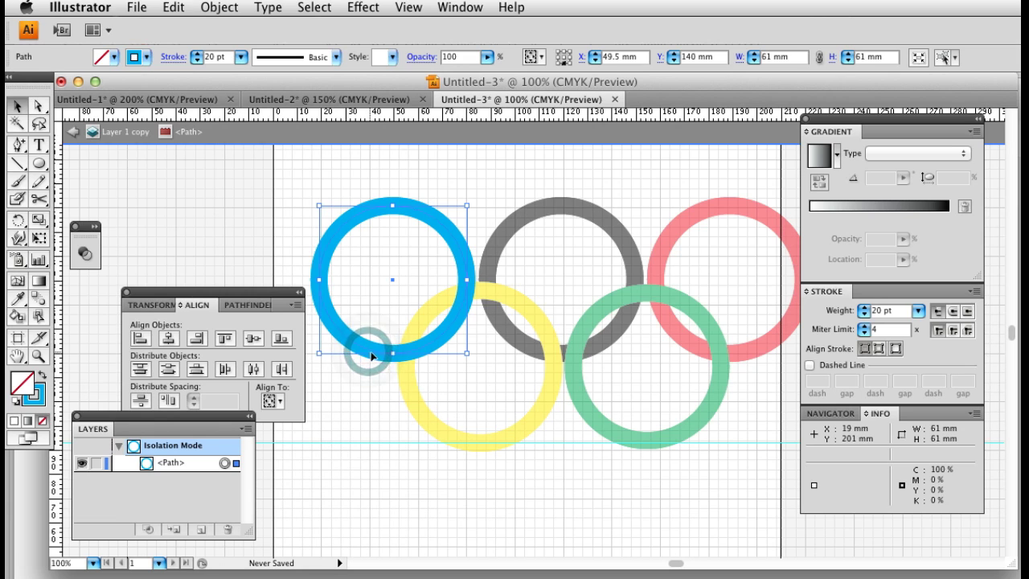
{"action": "left_click", "coordinate": [73, 133]}
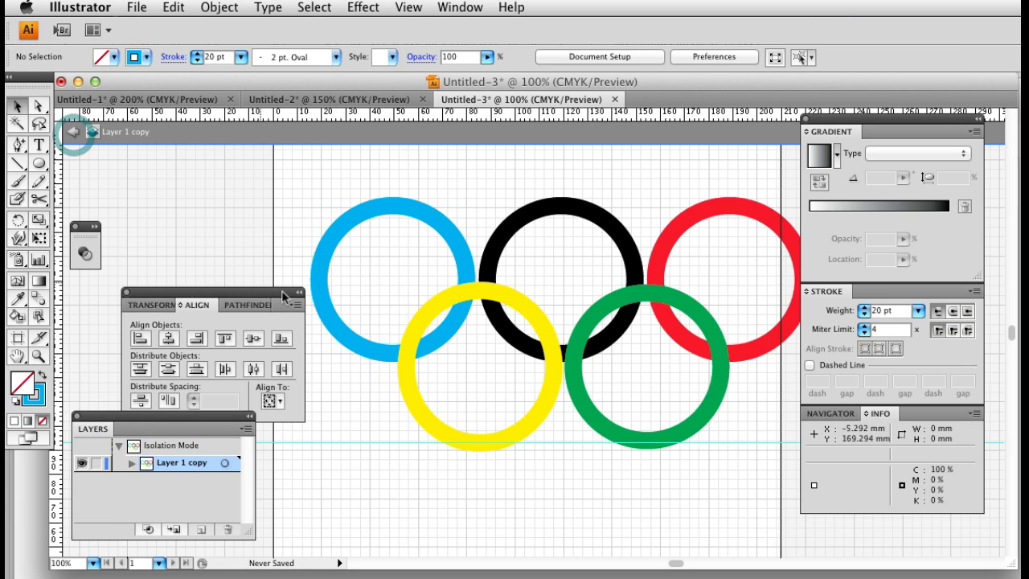
{"action": "left_click", "coordinate": [405, 367]}
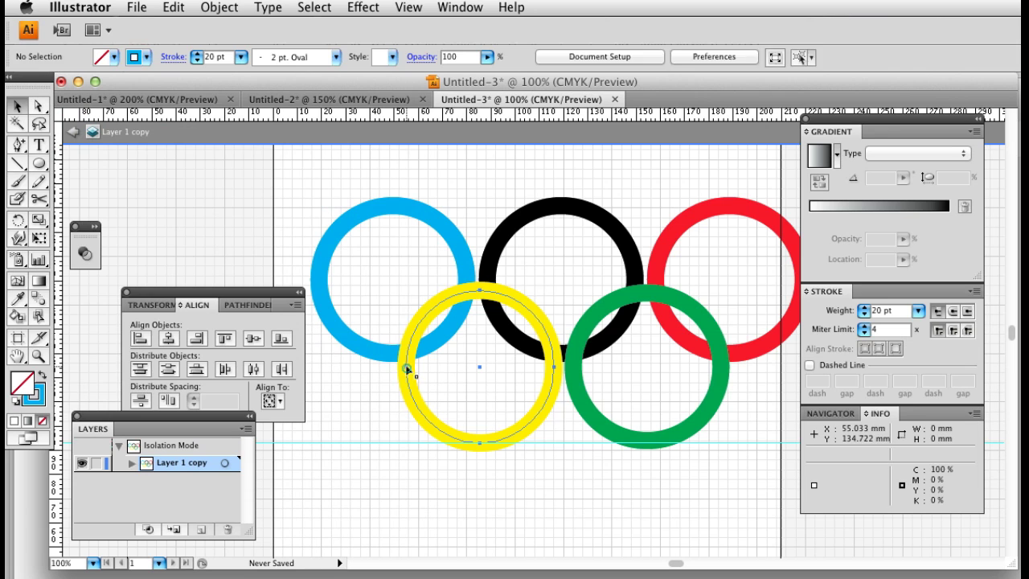
{"action": "left_click", "coordinate": [39, 201]}
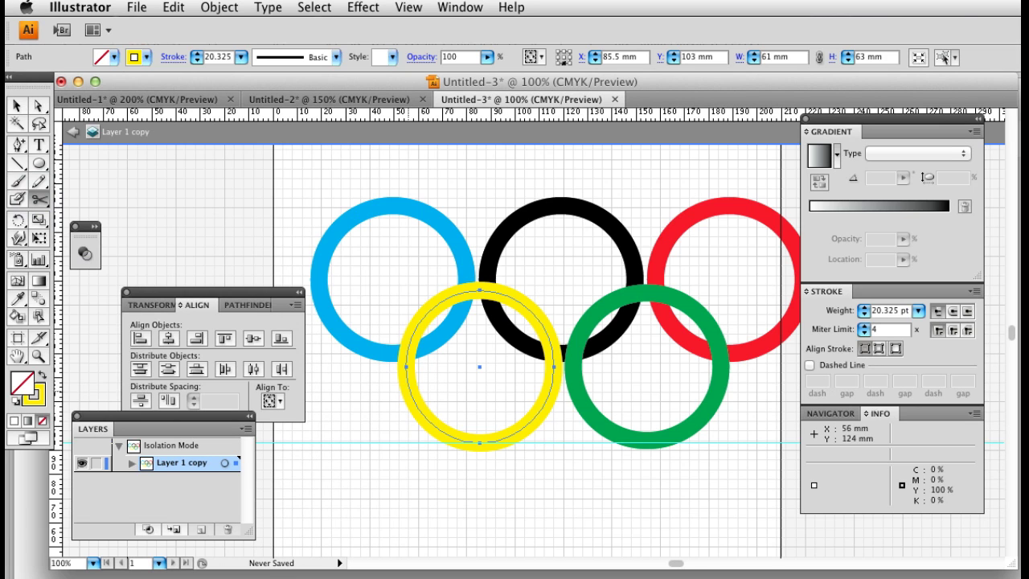
{"action": "left_click", "coordinate": [408, 388]}
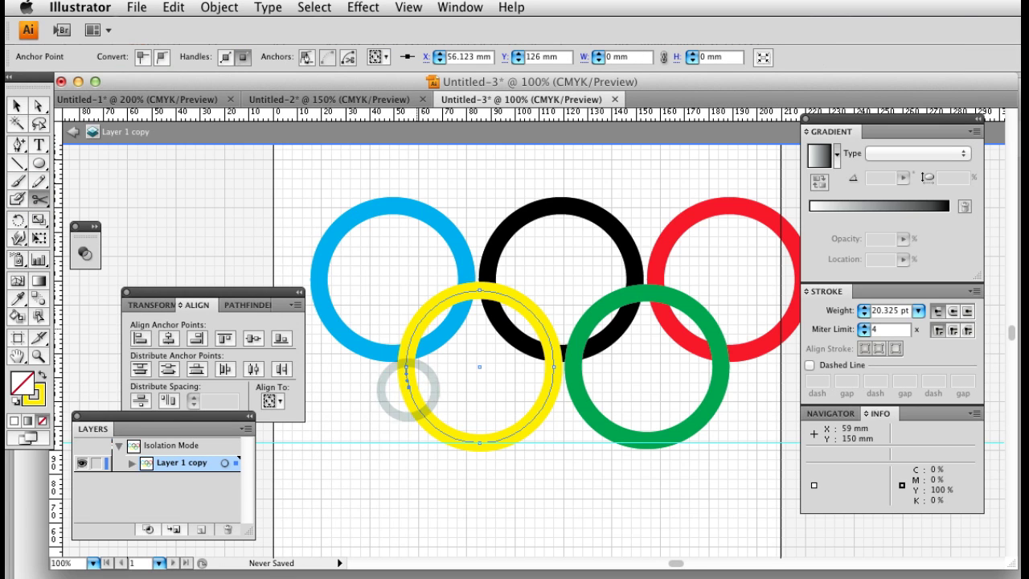
{"action": "left_click", "coordinate": [418, 327]}
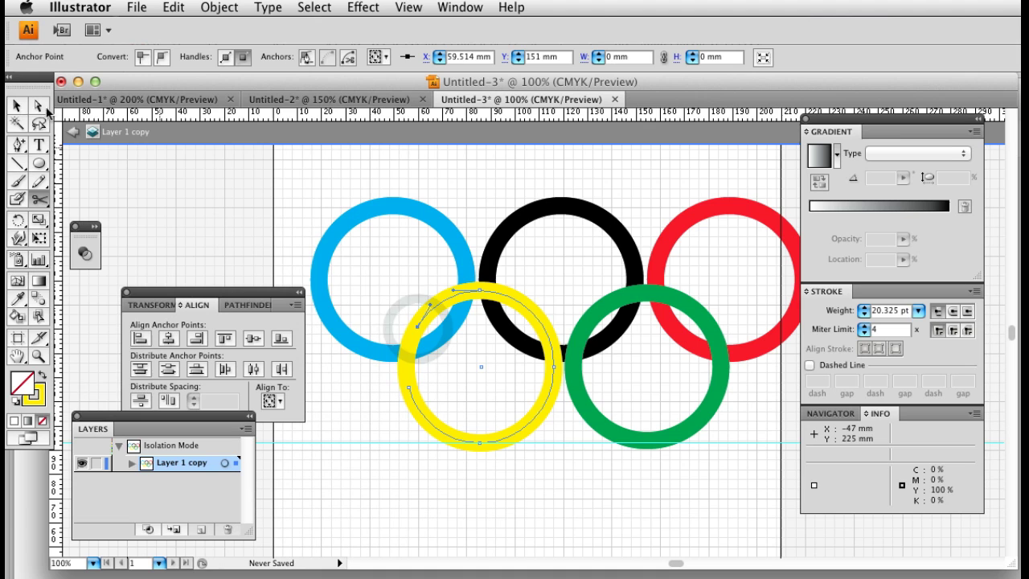
{"action": "left_click", "coordinate": [17, 106]}
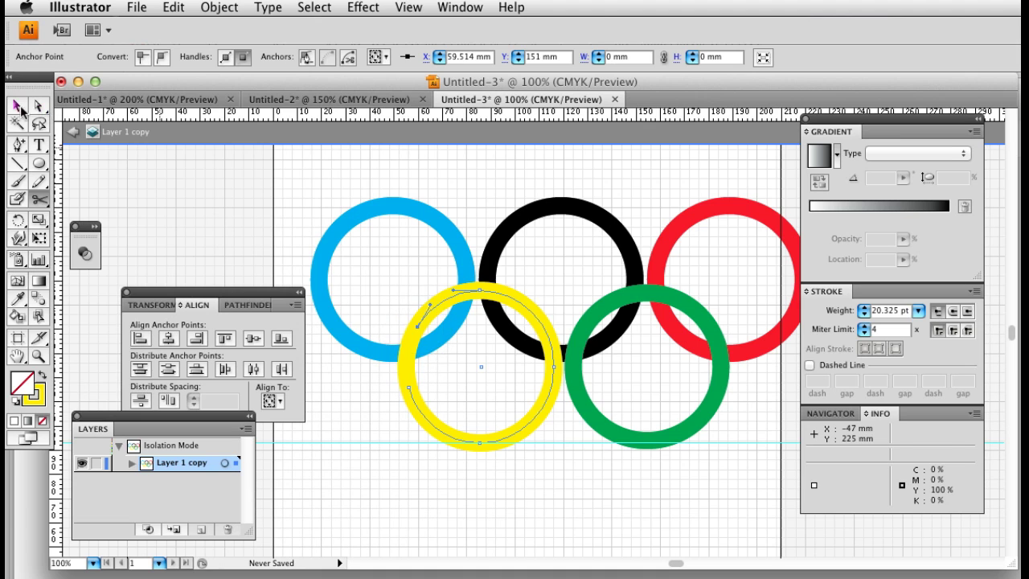
{"action": "left_click", "coordinate": [407, 356]}
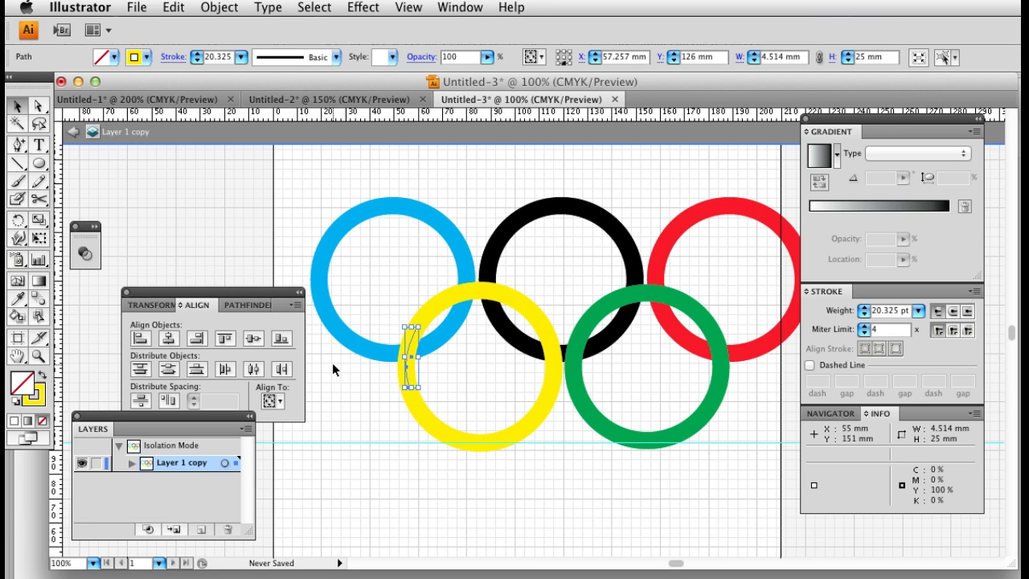
Send the cut yellow arc backward twice so it sits behind the blue ring.
{"action": "key", "text": "super"}
{"action": "key", "text": "super+bracketleft"}
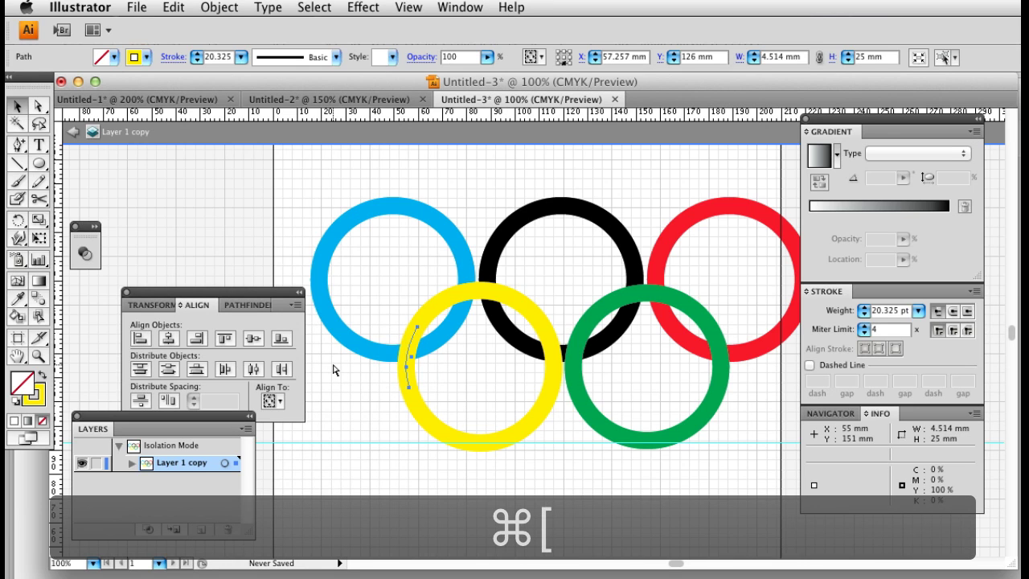
{"action": "key", "text": "super+bracketleft"}
{"action": "key", "text": "super+bracketleft"}
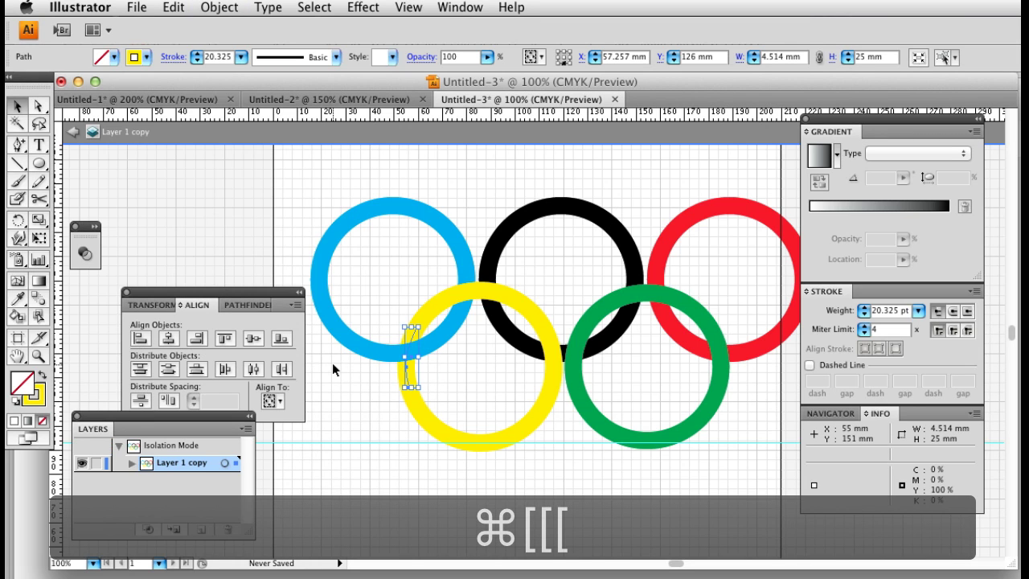
Browse Object > Arrange without choosing, then switch to the Chrome Blogger editor.
{"action": "left_click", "coordinate": [313, 8]}
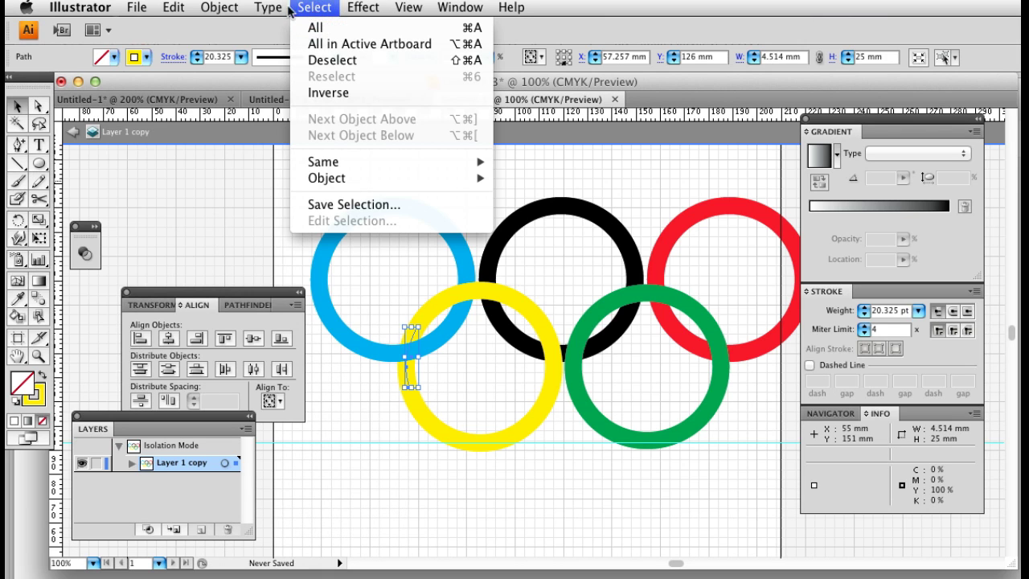
{"action": "mouse_move", "coordinate": [262, 8]}
{"action": "mouse_move", "coordinate": [223, 10]}
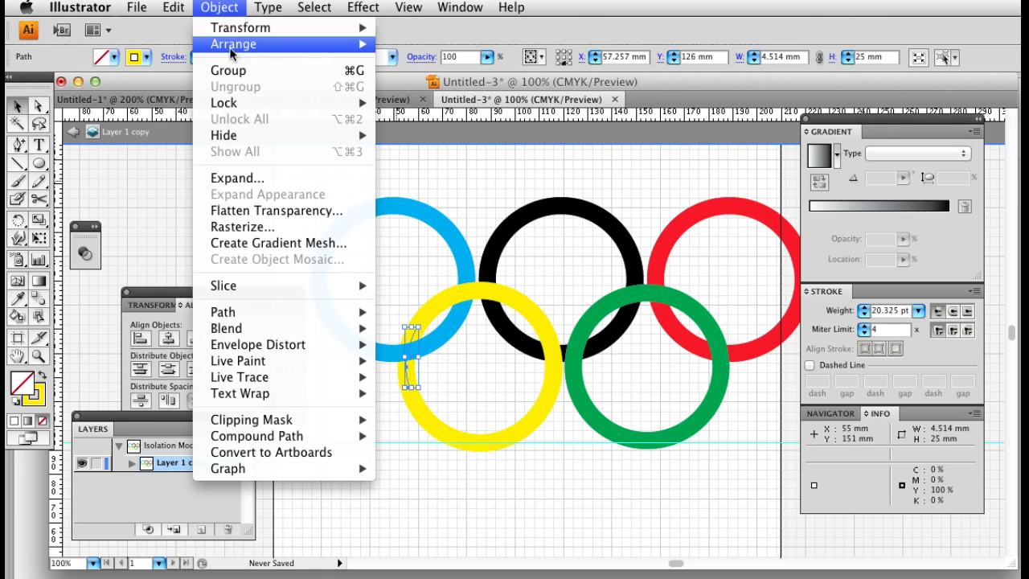
{"action": "mouse_move", "coordinate": [232, 48]}
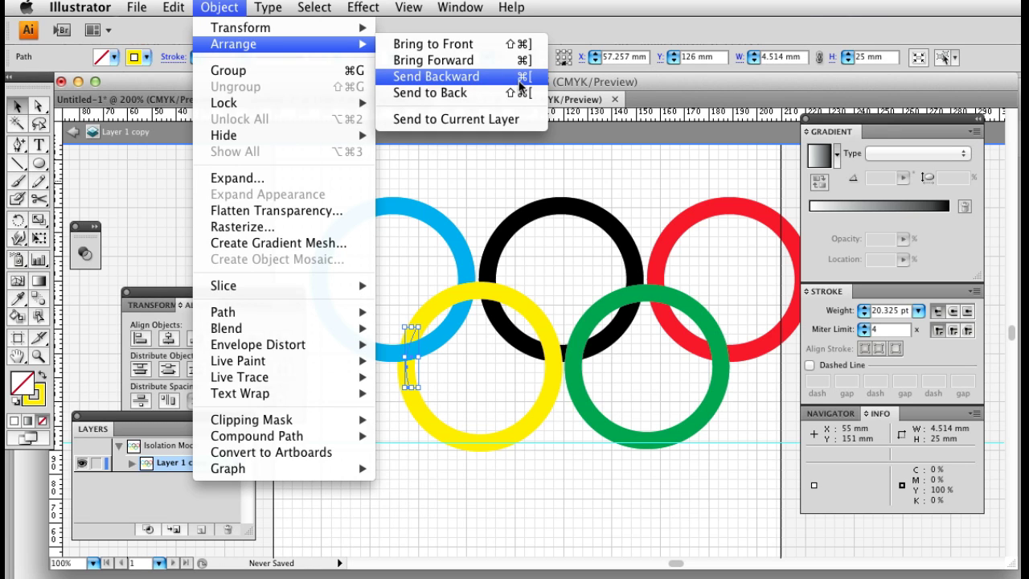
{"action": "left_click", "coordinate": [567, 239]}
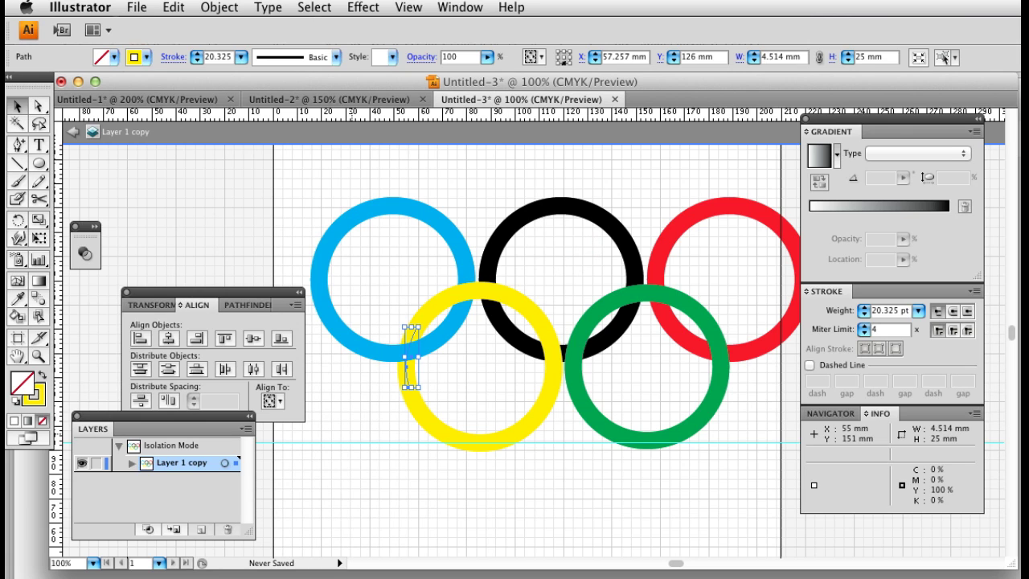
{"action": "key", "text": "super+Tab"}
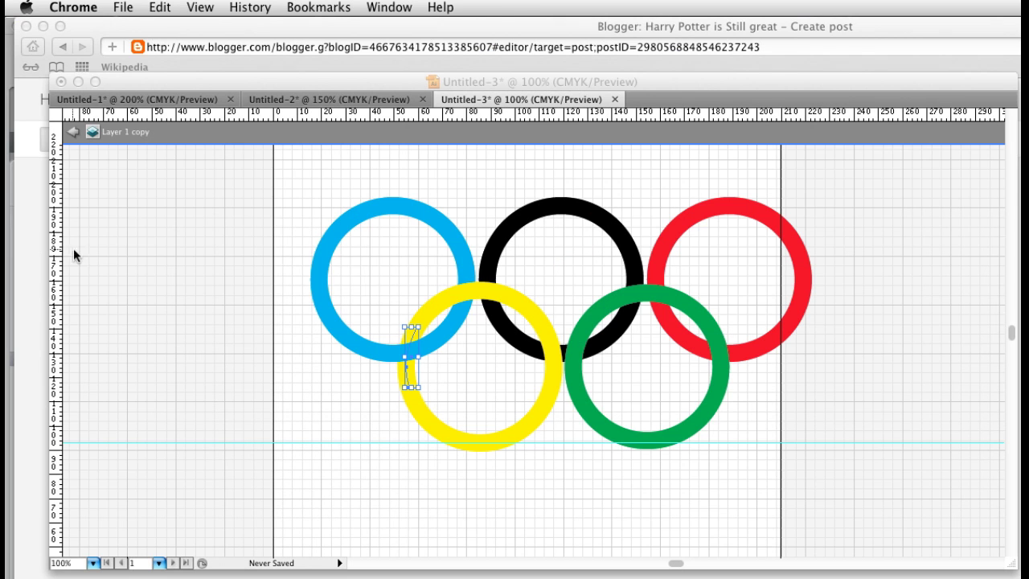
Back in Illustrator, cut the green ring twice where it crosses the black ring.
{"action": "left_click", "coordinate": [214, 244]}
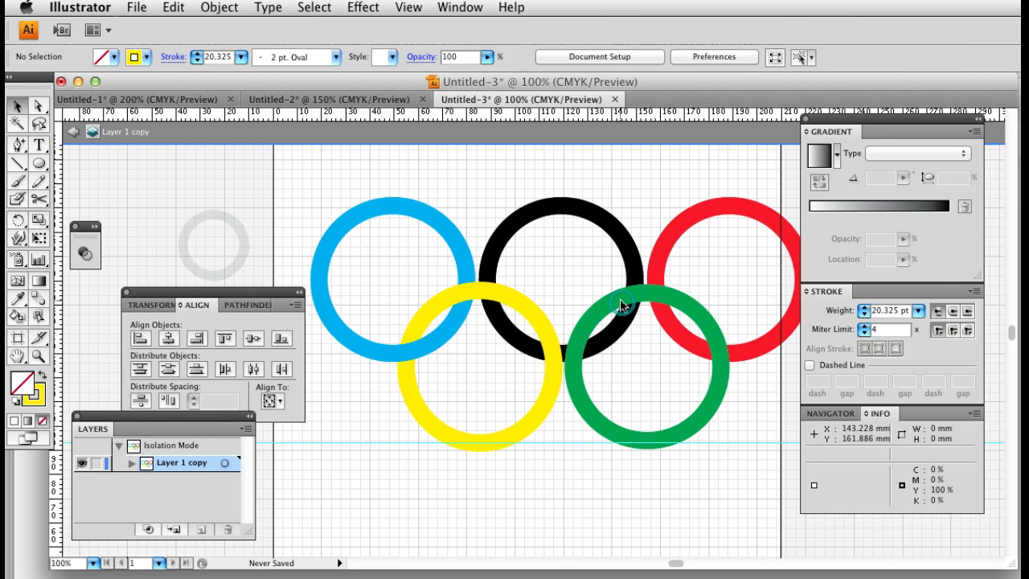
{"action": "left_click", "coordinate": [615, 304]}
{"action": "key", "text": "super+shift+a"}
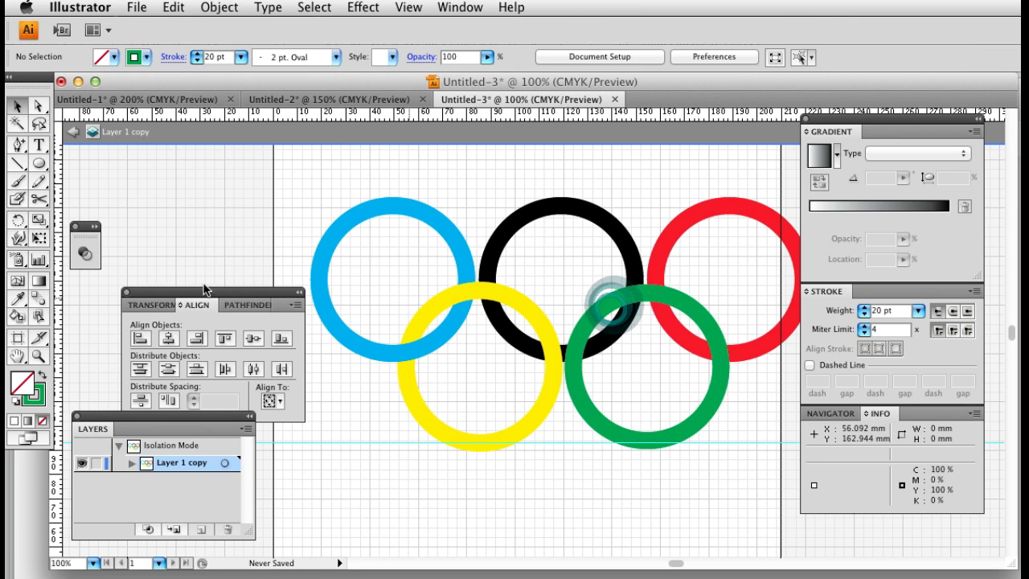
{"action": "left_click", "coordinate": [611, 304]}
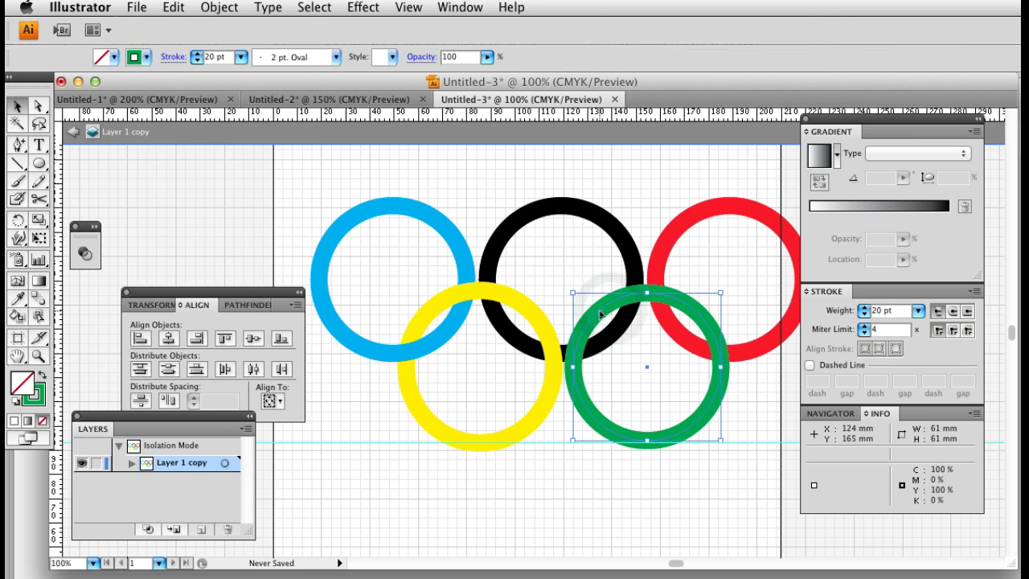
{"action": "left_click", "coordinate": [40, 201]}
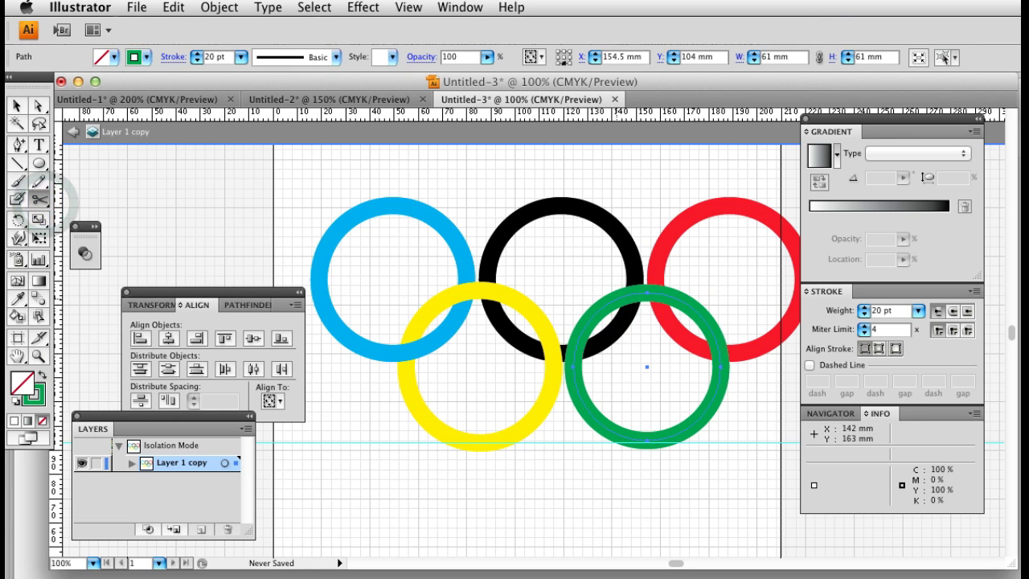
{"action": "left_click", "coordinate": [616, 301]}
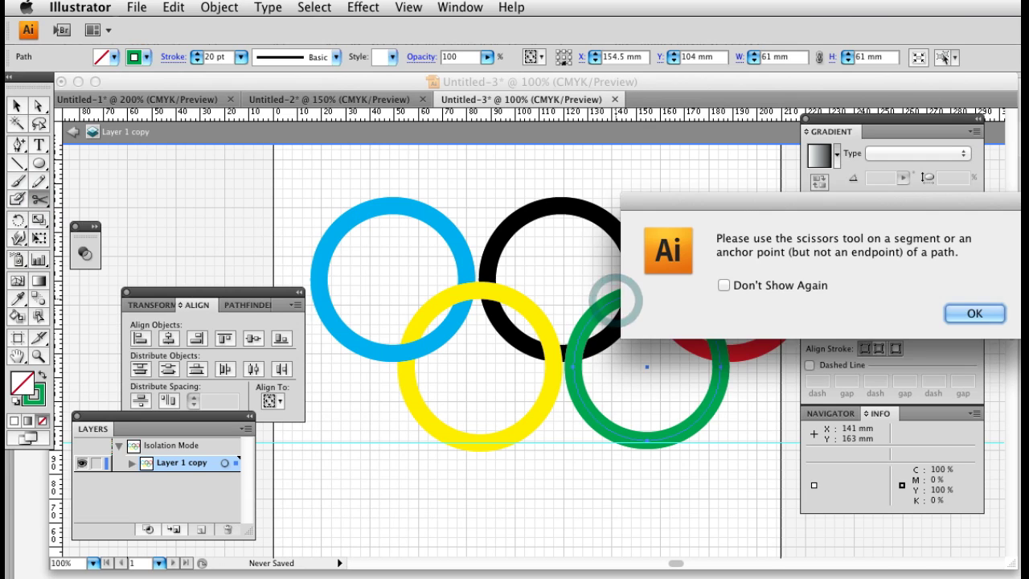
{"action": "left_click", "coordinate": [973, 313]}
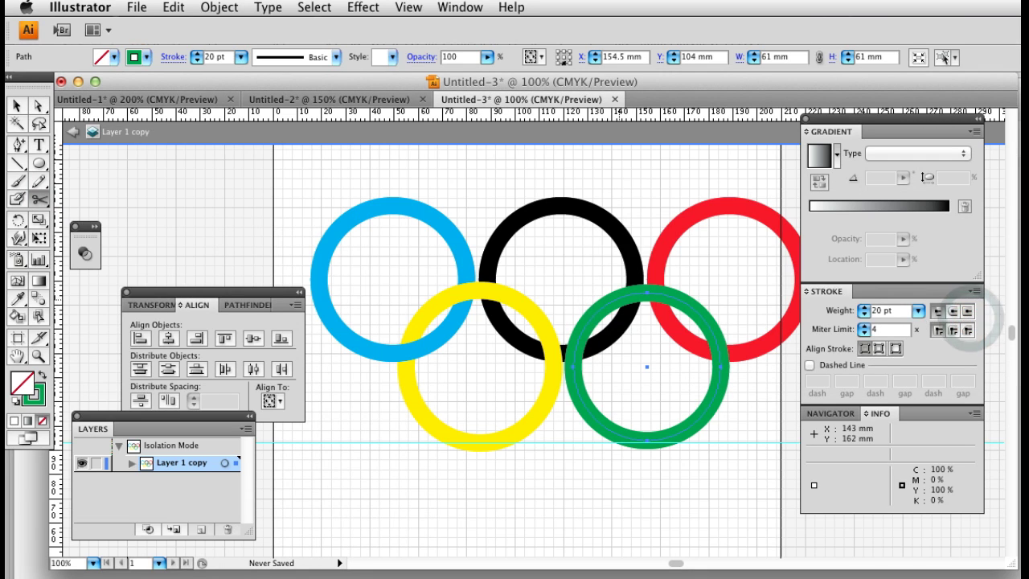
{"action": "left_click", "coordinate": [617, 298]}
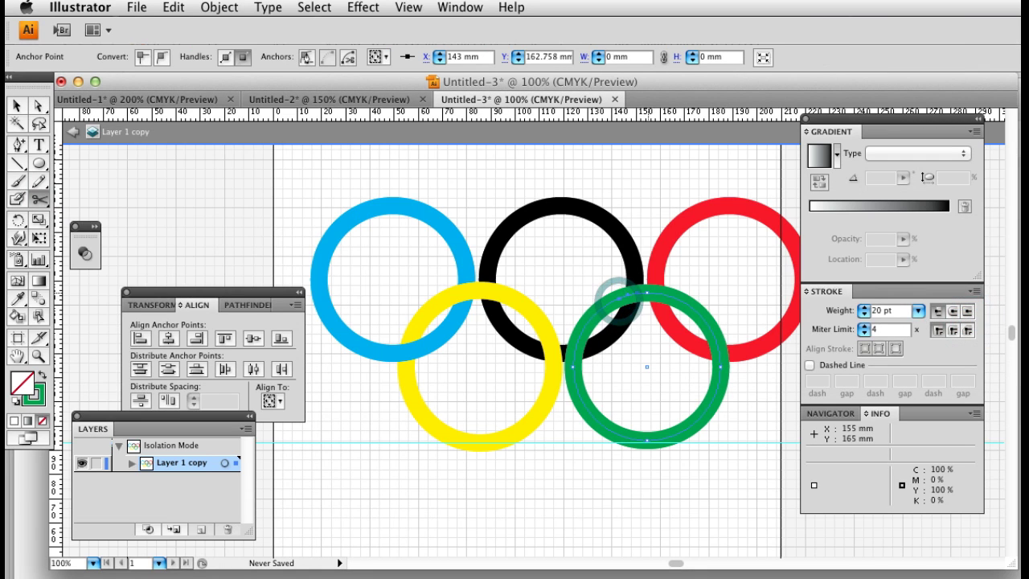
{"action": "left_click", "coordinate": [646, 292]}
Send the cut green piece behind black, then zoom to 300% on the top crossing.
{"action": "key", "text": "v"}
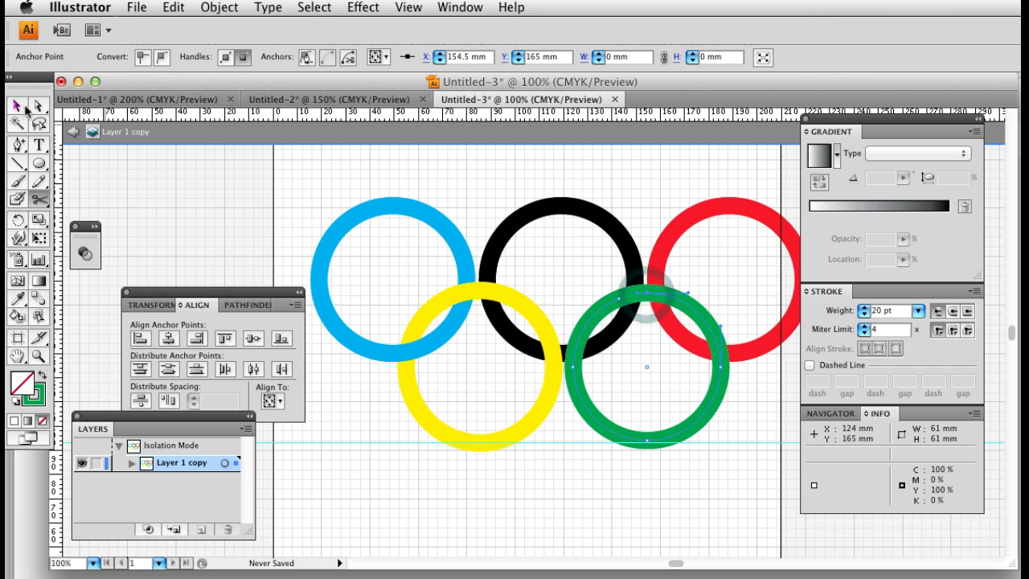
{"action": "left_click", "coordinate": [633, 299]}
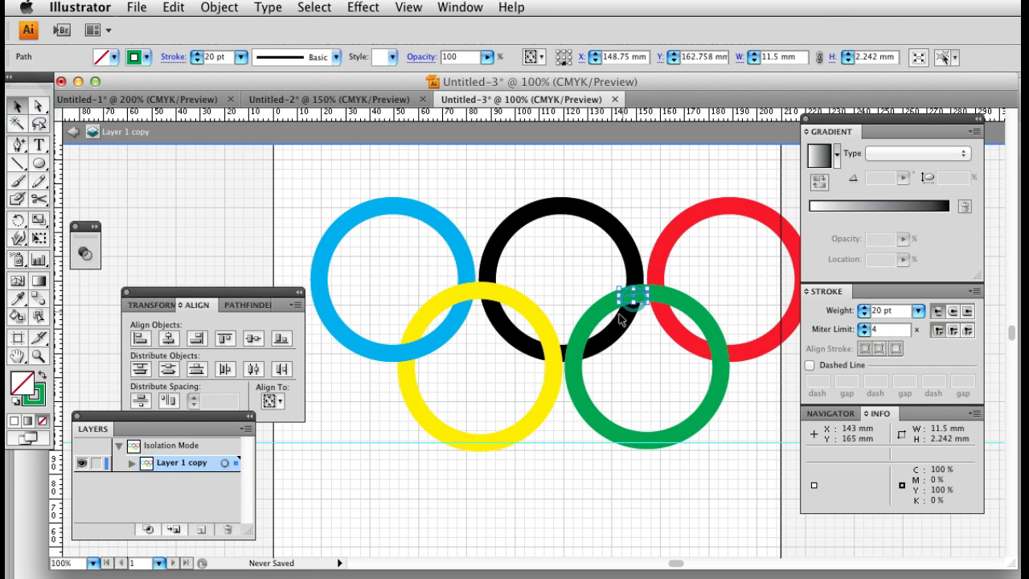
{"action": "key", "text": "super+bracketleft"}
{"action": "key", "text": "super+bracketleft"}
{"action": "key", "text": "super+bracketleft"}
{"action": "key", "text": "super+bracketleft"}
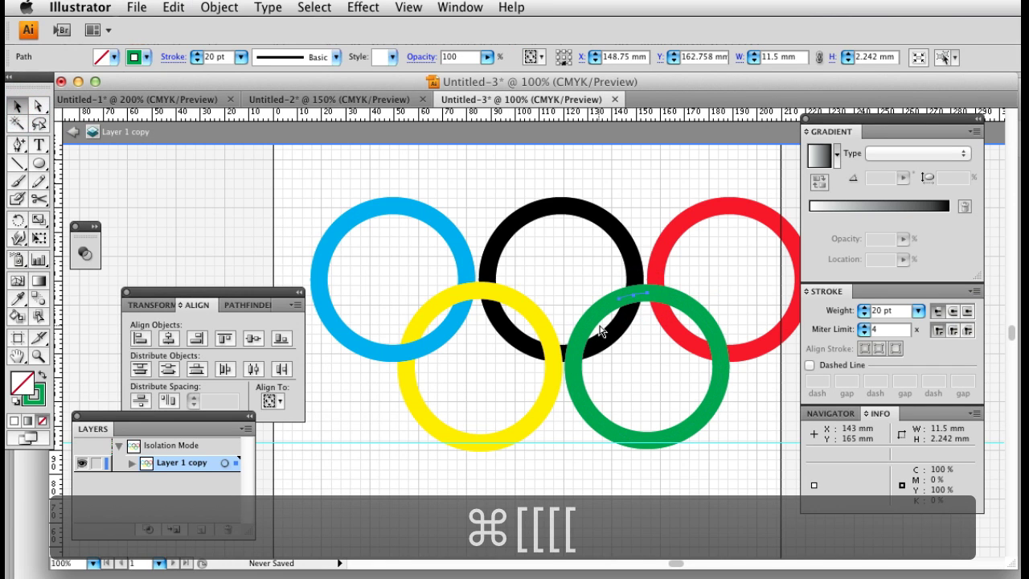
{"action": "left_click", "coordinate": [644, 348]}
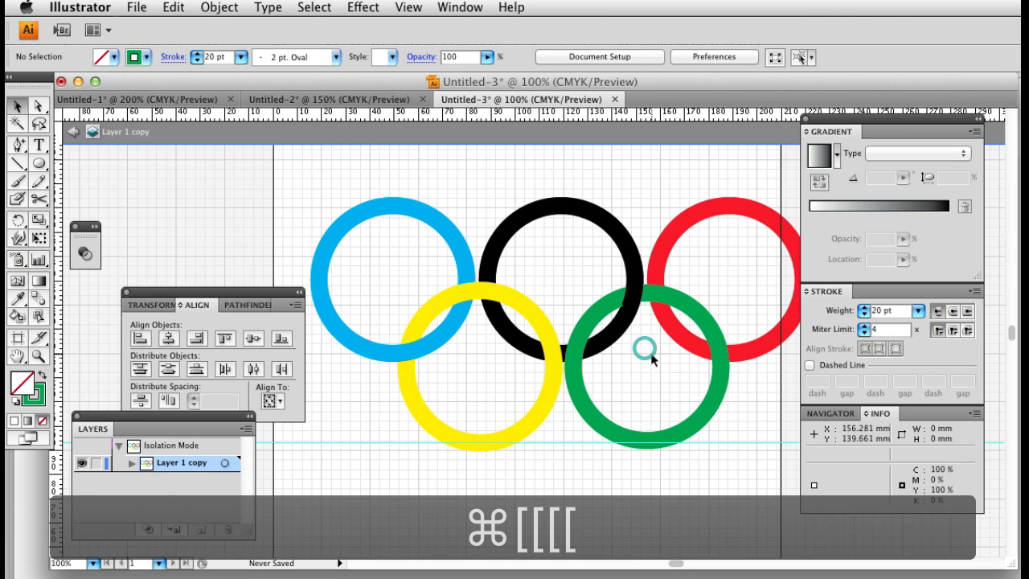
{"action": "key", "text": "super+equal"}
{"action": "key", "text": "super+equal"}
{"action": "key", "text": "super+equal"}
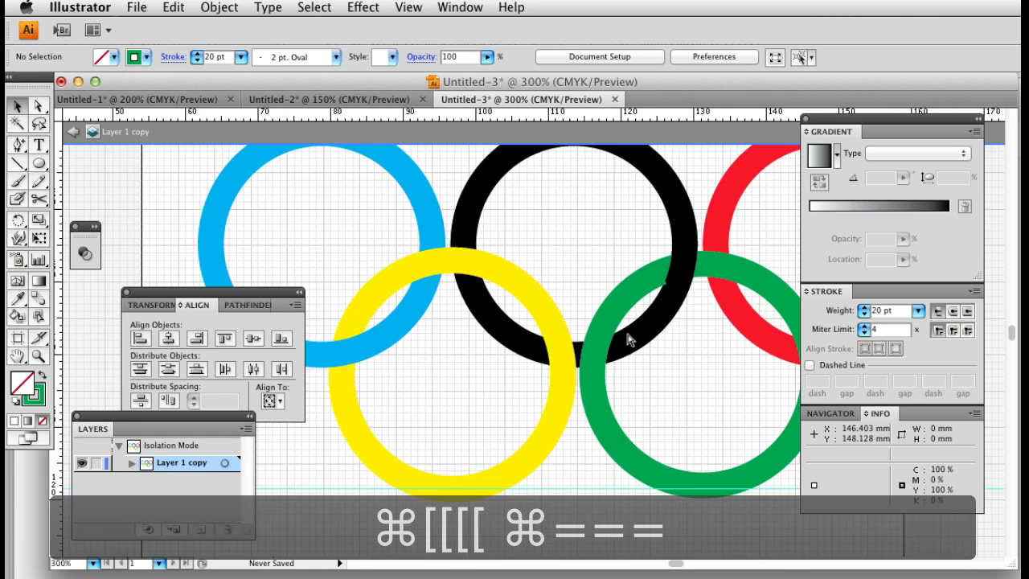
{"action": "left_click_drag", "start_coordinate": [751, 306], "coordinate": [601, 376]}
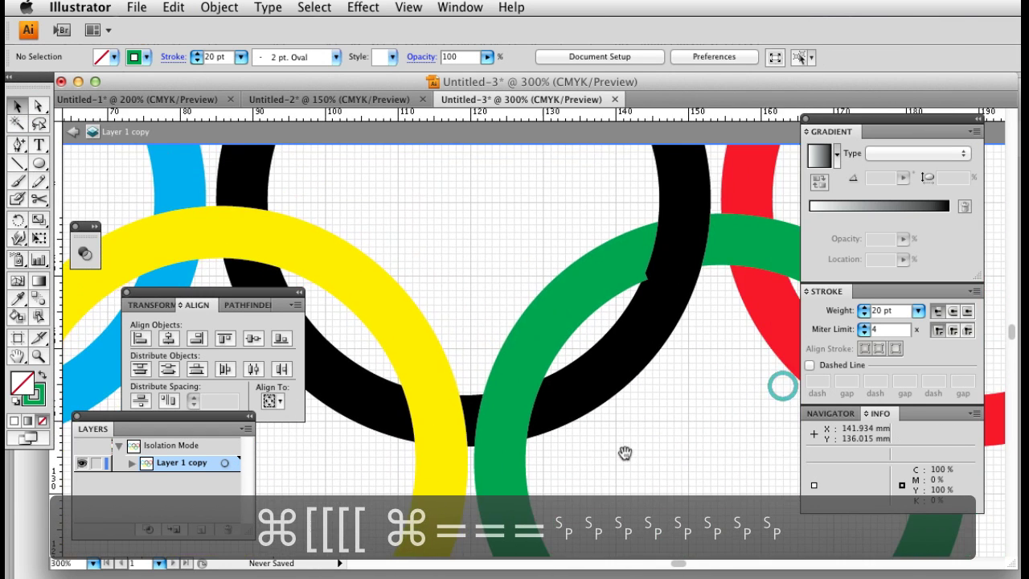
Undo the reordering and cuts so the green ring is whole again.
{"action": "key", "text": "super+z"}
{"action": "key", "text": "super+z"}
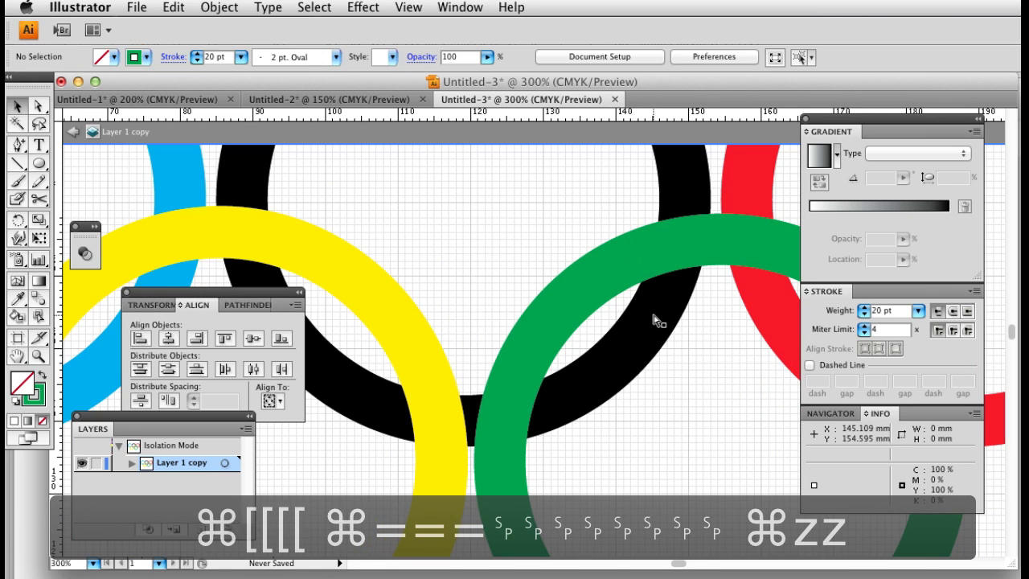
{"action": "key", "text": "super+z"}
{"action": "key", "text": "super+z"}
{"action": "key", "text": "super+z"}
{"action": "left_click", "coordinate": [619, 265]}
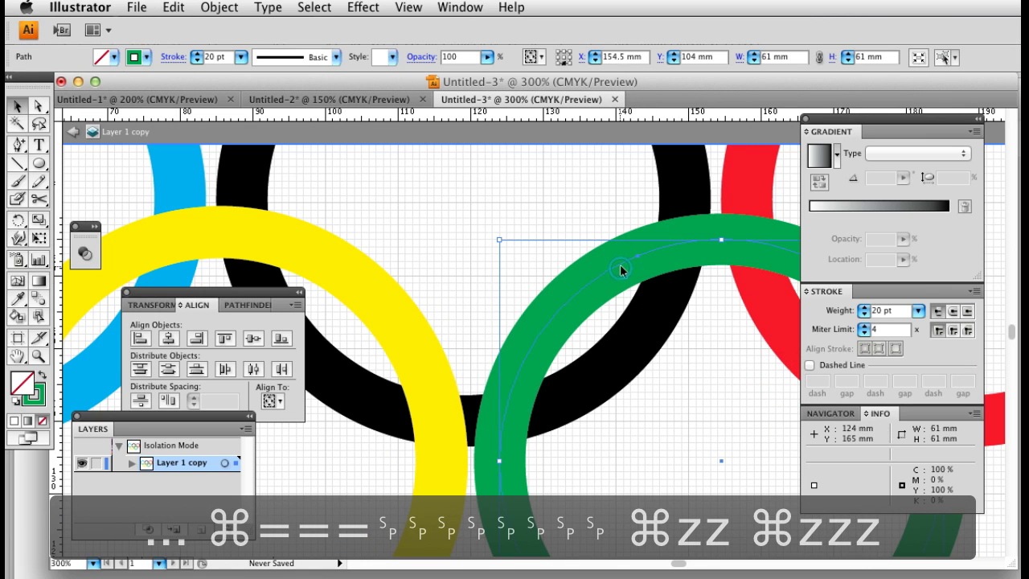
{"action": "key", "text": "super+z"}
{"action": "key", "text": "super+z"}
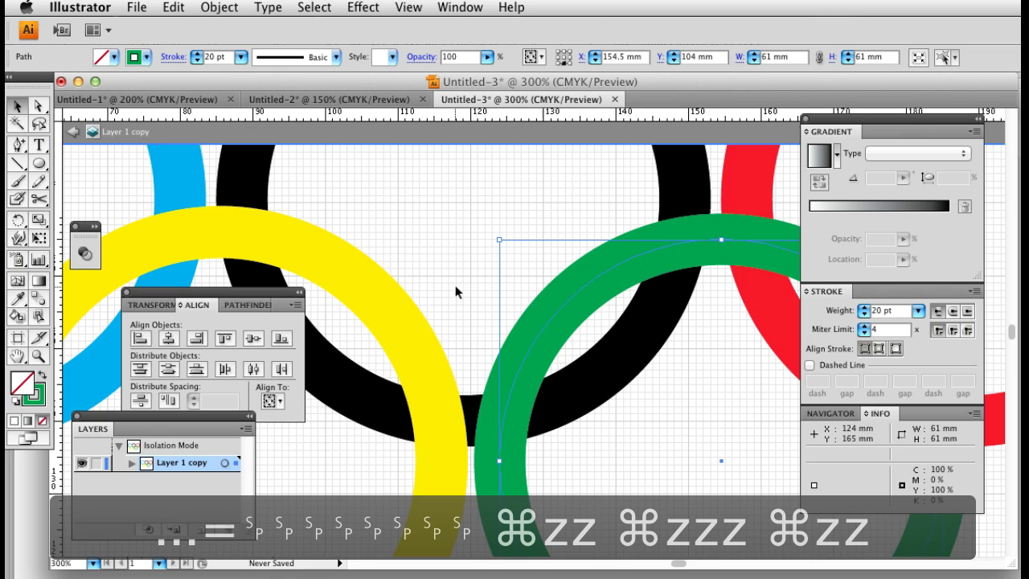
Cut the green ring at its upper left and, in isolation mode, at its top point.
{"action": "left_click", "coordinate": [38, 199]}
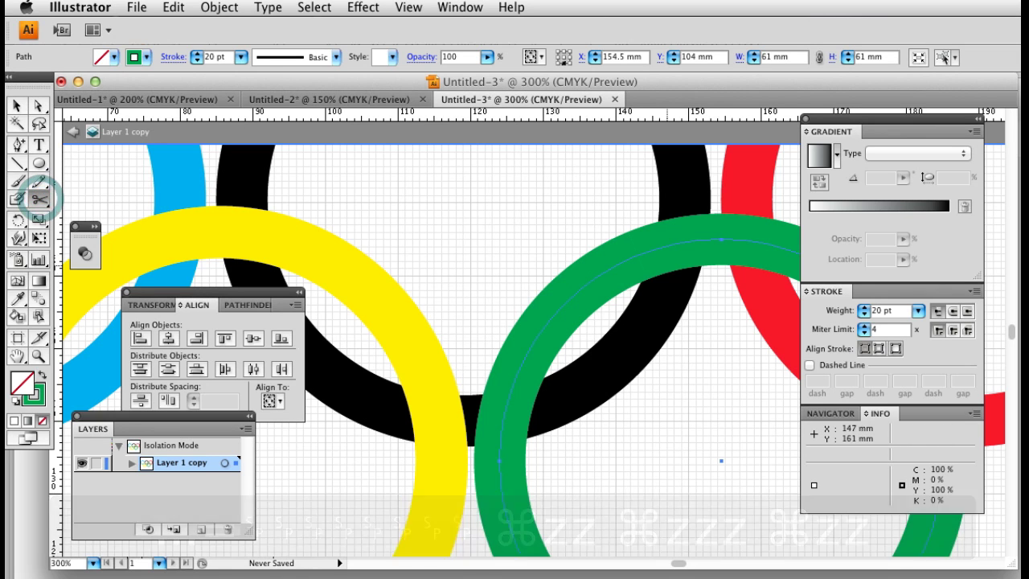
{"action": "left_click", "coordinate": [625, 261]}
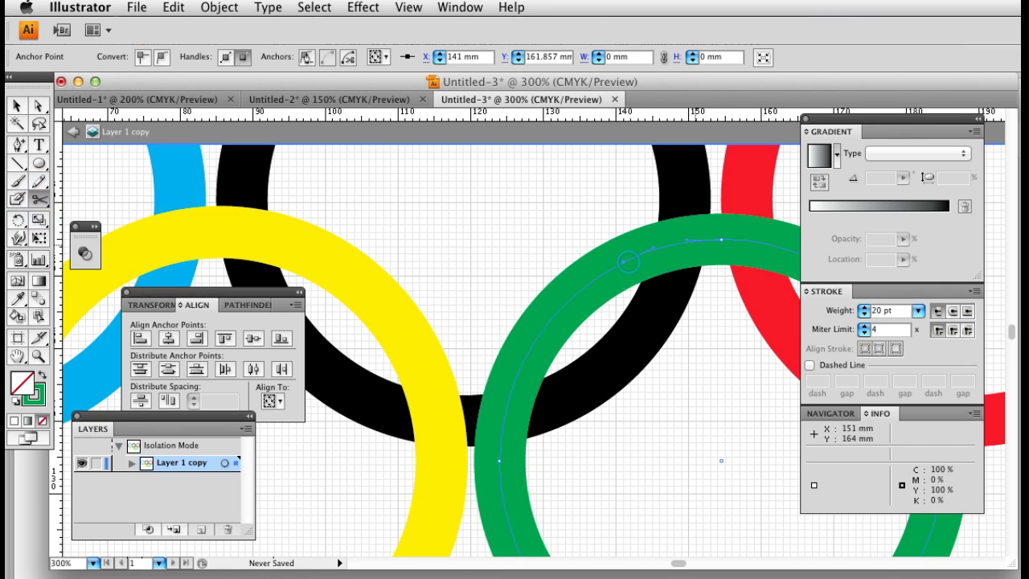
{"action": "left_click", "coordinate": [15, 105]}
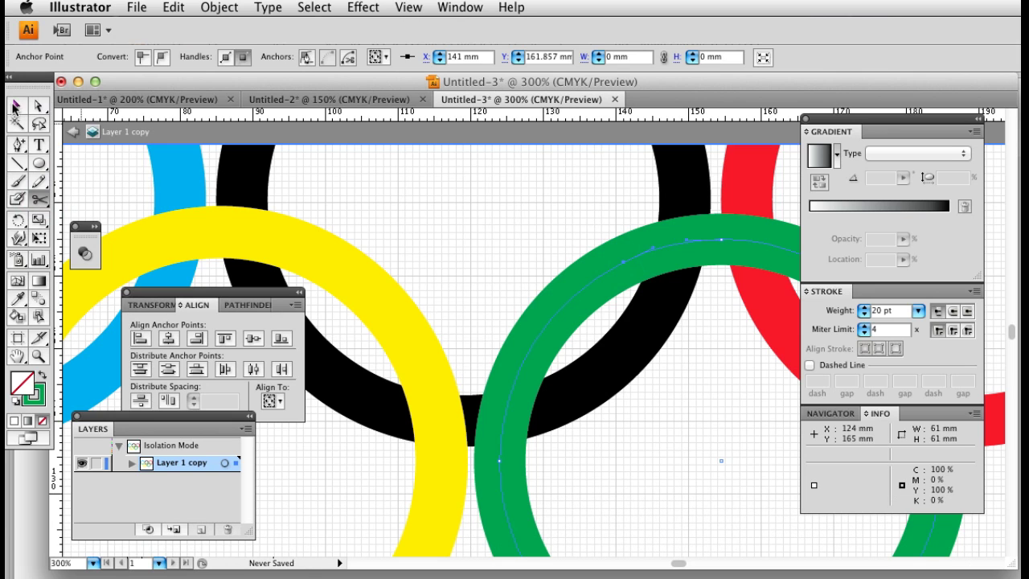
{"action": "left_click", "coordinate": [674, 248]}
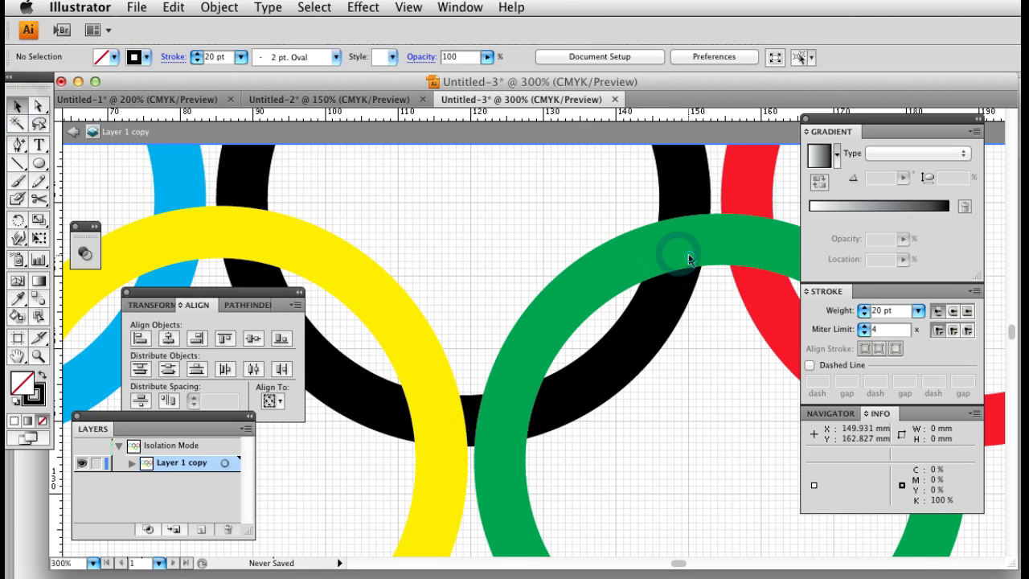
{"action": "double_click", "coordinate": [673, 248]}
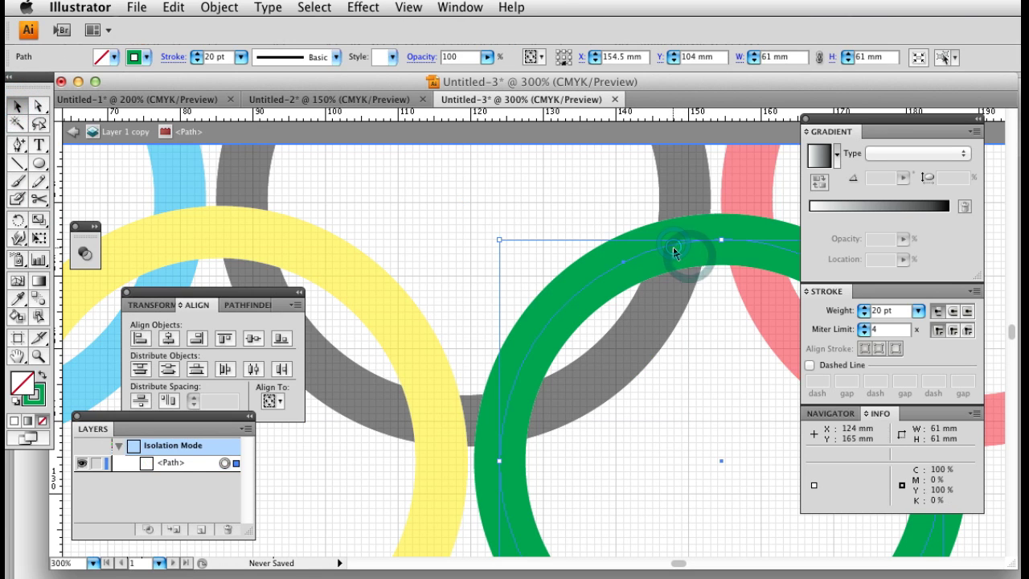
{"action": "left_click", "coordinate": [38, 198]}
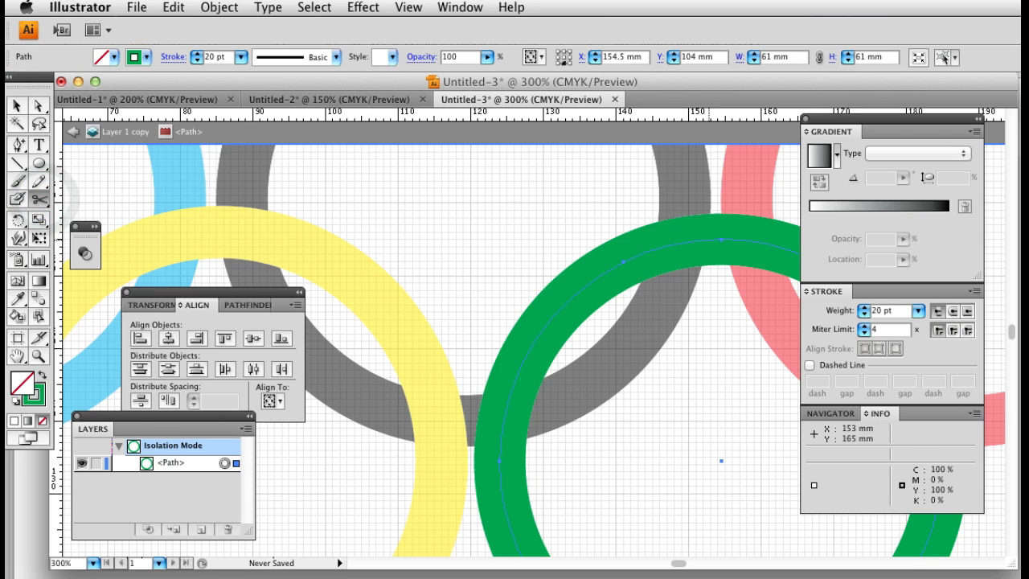
{"action": "left_click", "coordinate": [720, 239]}
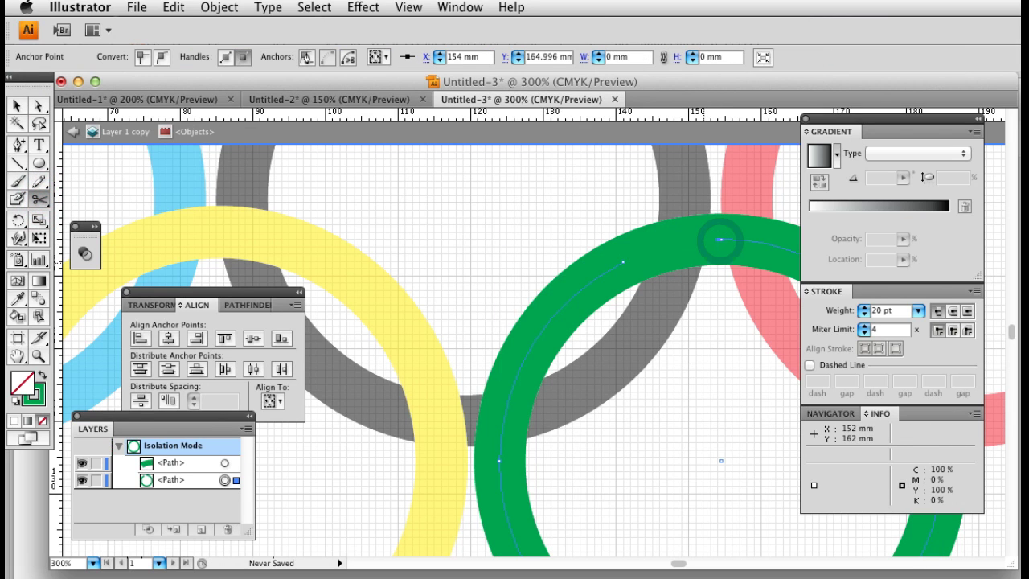
{"action": "left_click", "coordinate": [18, 106]}
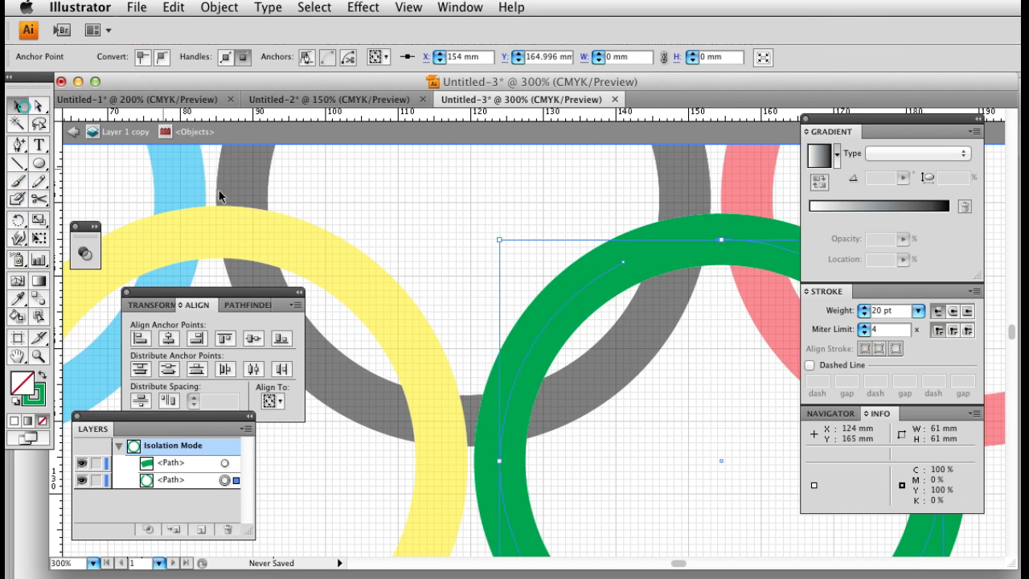
{"action": "left_click", "coordinate": [652, 251]}
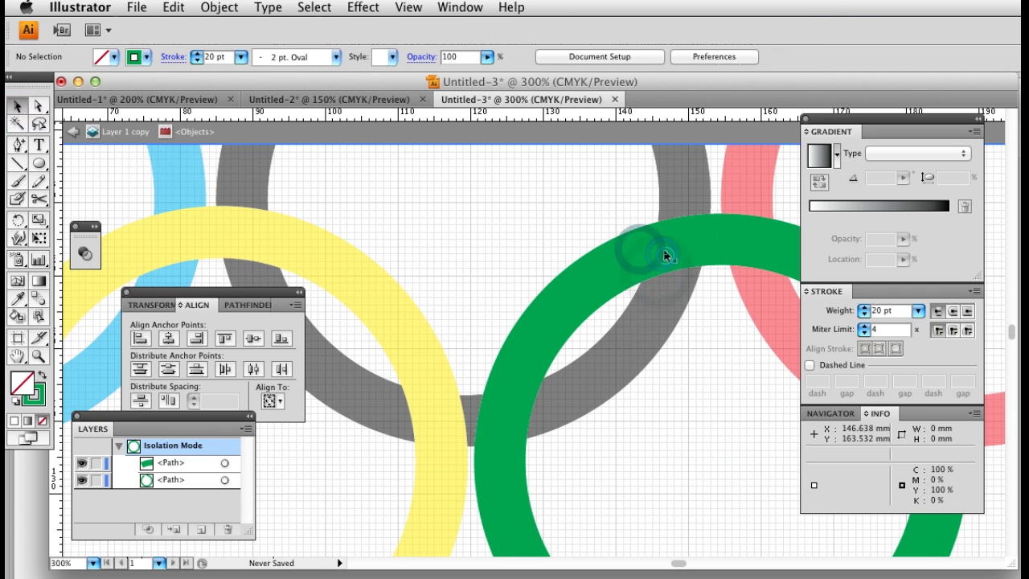
Send the cut green arc back twice behind the black ring, then zoom out.
{"action": "double_click", "coordinate": [662, 253]}
{"action": "left_click", "coordinate": [664, 250]}
{"action": "key", "text": "super+bracketleft"}
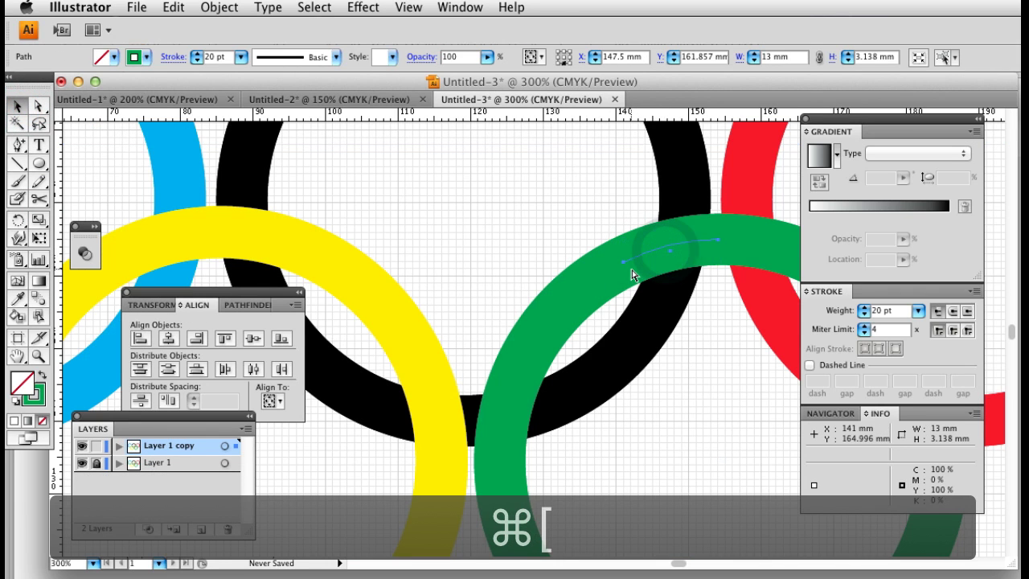
{"action": "key", "text": "super+bracketleft"}
{"action": "key", "text": "super+bracketleft"}
{"action": "key", "text": "super+bracketleft"}
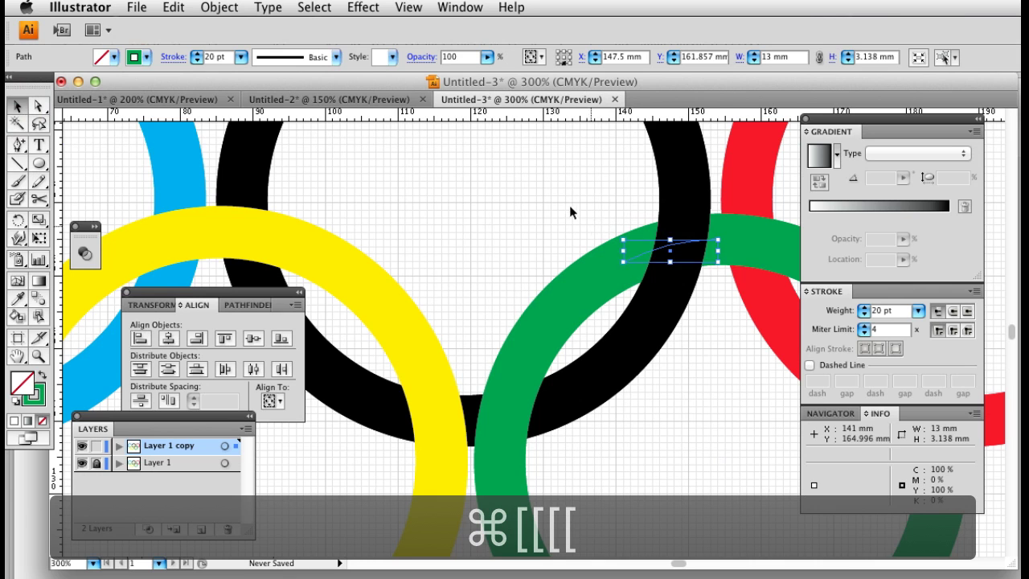
{"action": "left_click", "coordinate": [566, 204]}
{"action": "key", "text": "super+minus"}
{"action": "key", "text": "super+minus"}
{"action": "key", "text": "super+minus"}
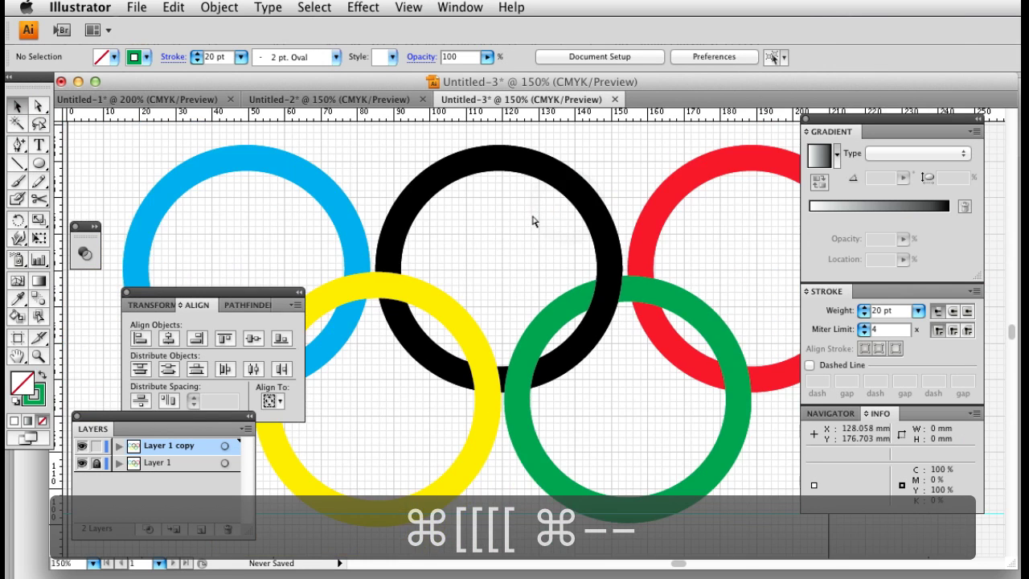
{"action": "key", "text": "super+minus"}
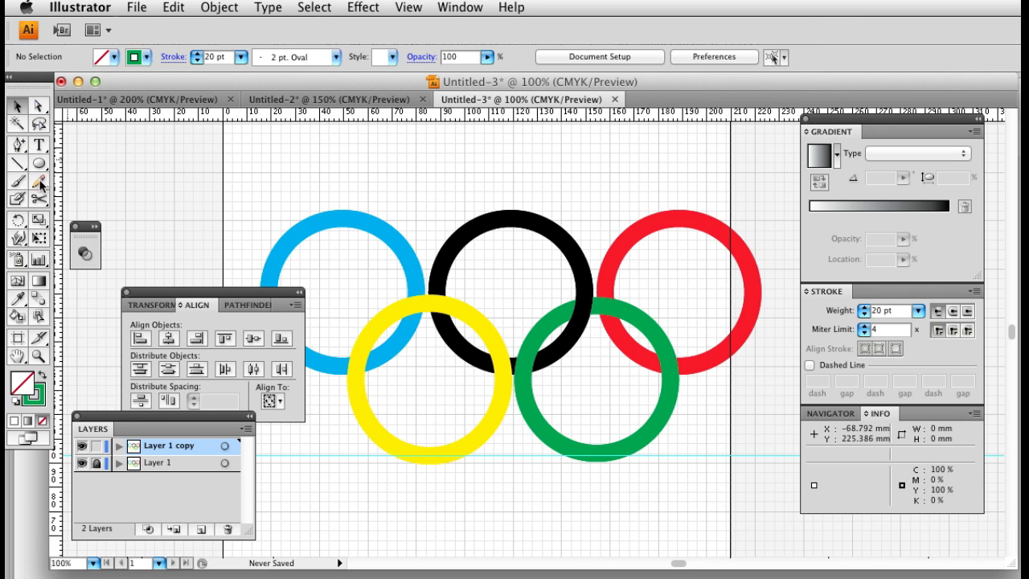
Cut the blue ring's lower arc at the yellow crossing and bring it in front of yellow.
{"action": "left_click", "coordinate": [17, 105]}
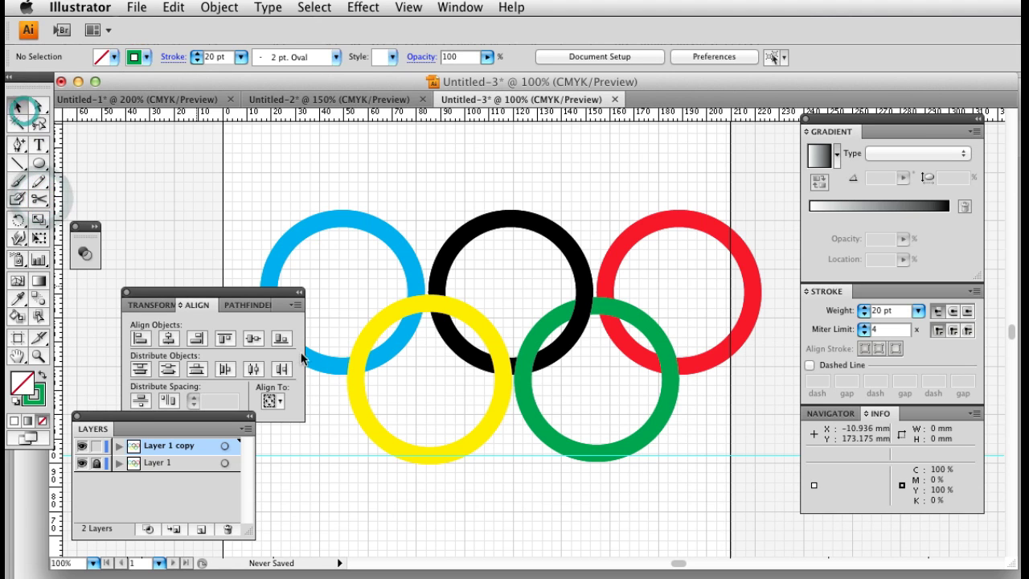
{"action": "left_click", "coordinate": [327, 367]}
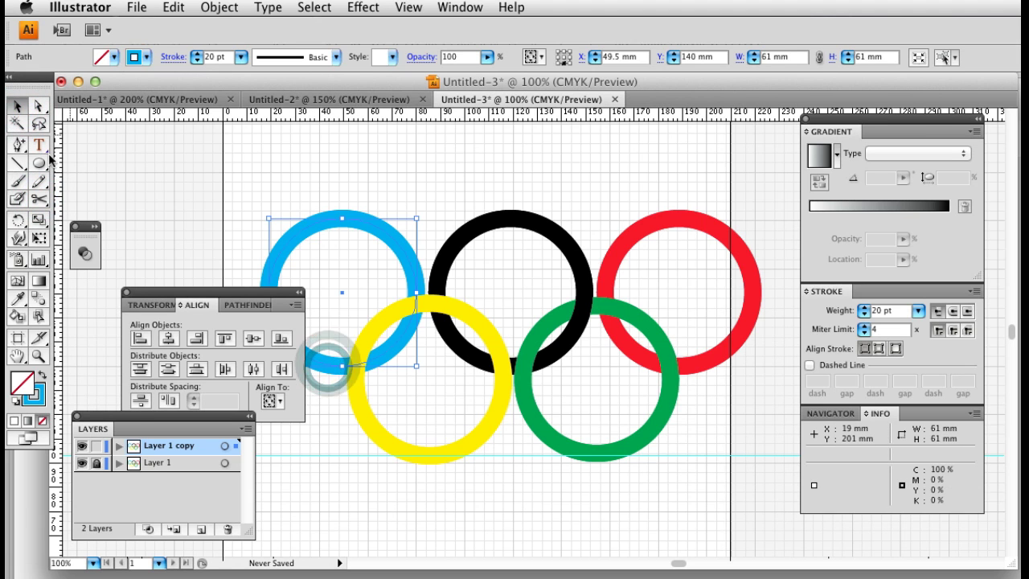
{"action": "left_click", "coordinate": [42, 199]}
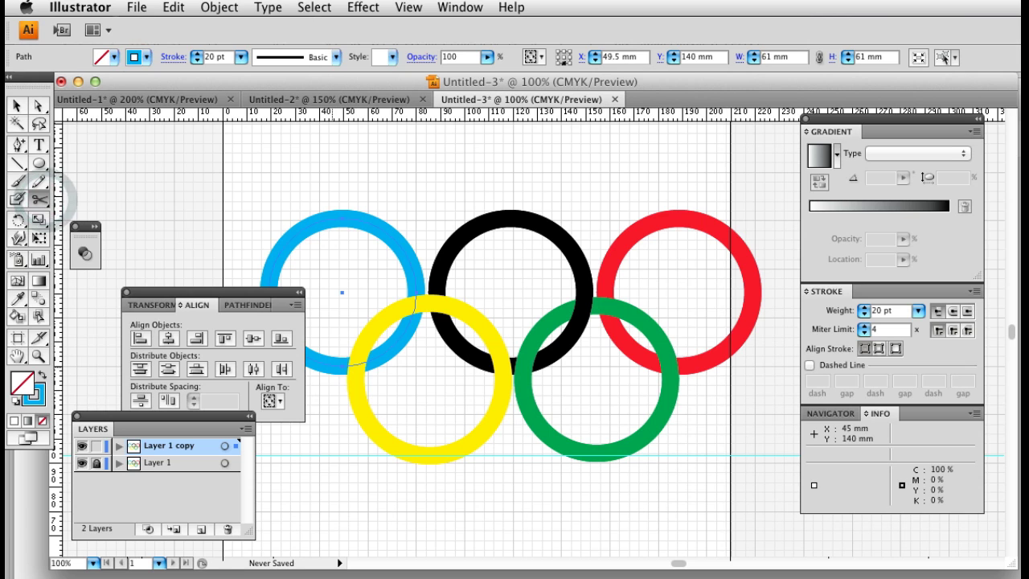
{"action": "left_click", "coordinate": [332, 367]}
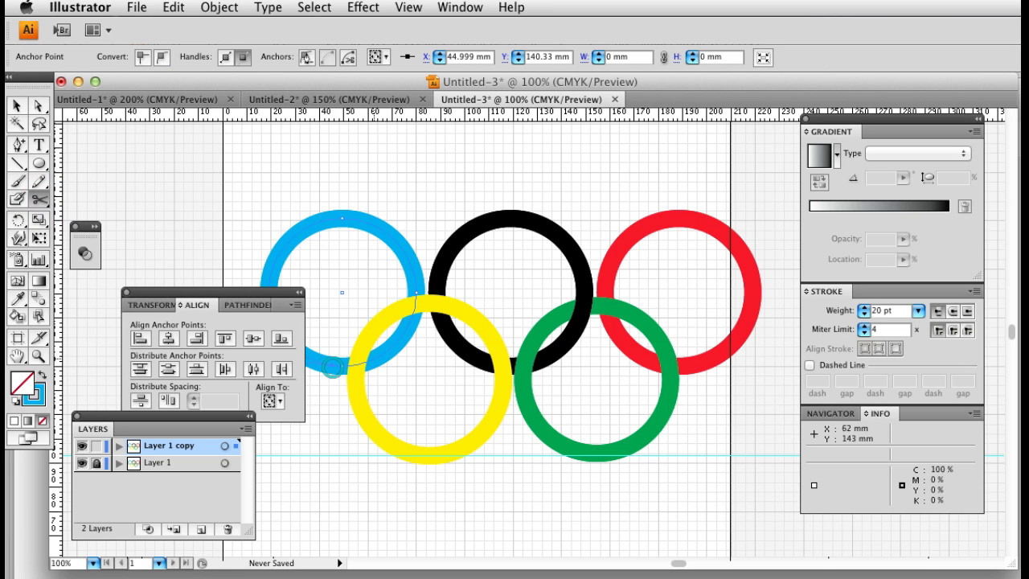
{"action": "left_click", "coordinate": [380, 358]}
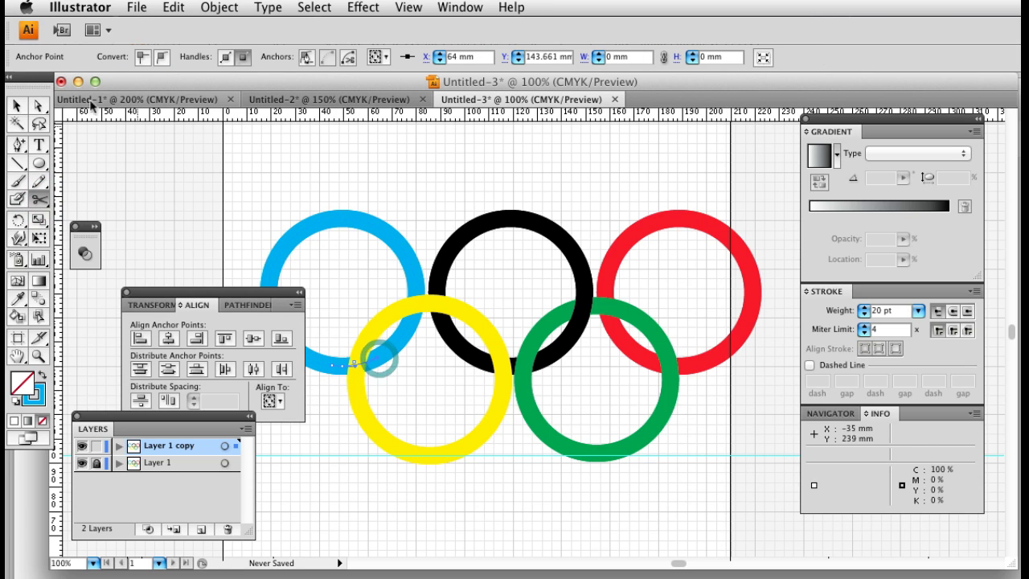
{"action": "left_click", "coordinate": [16, 105]}
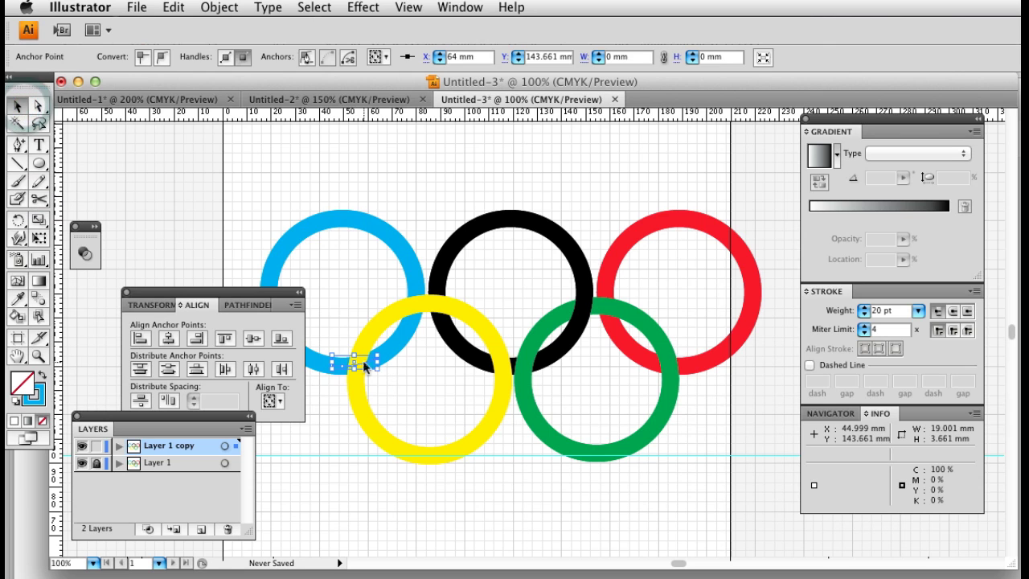
{"action": "left_click", "coordinate": [364, 366]}
{"action": "key", "text": "super+bracketright"}
{"action": "key", "text": "super+bracketright"}
{"action": "key", "text": "super+bracketright"}
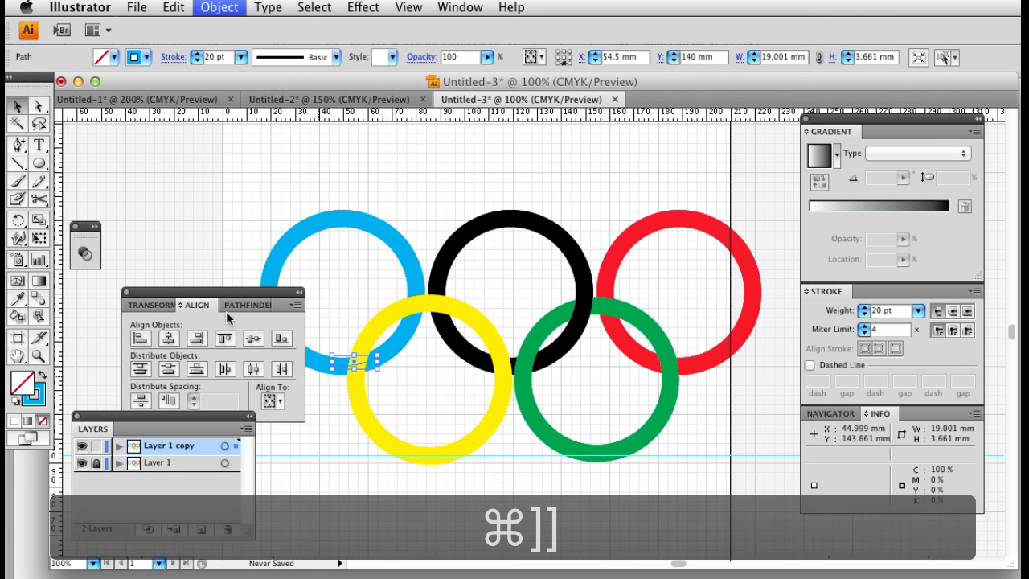
{"action": "left_click", "coordinate": [339, 439]}
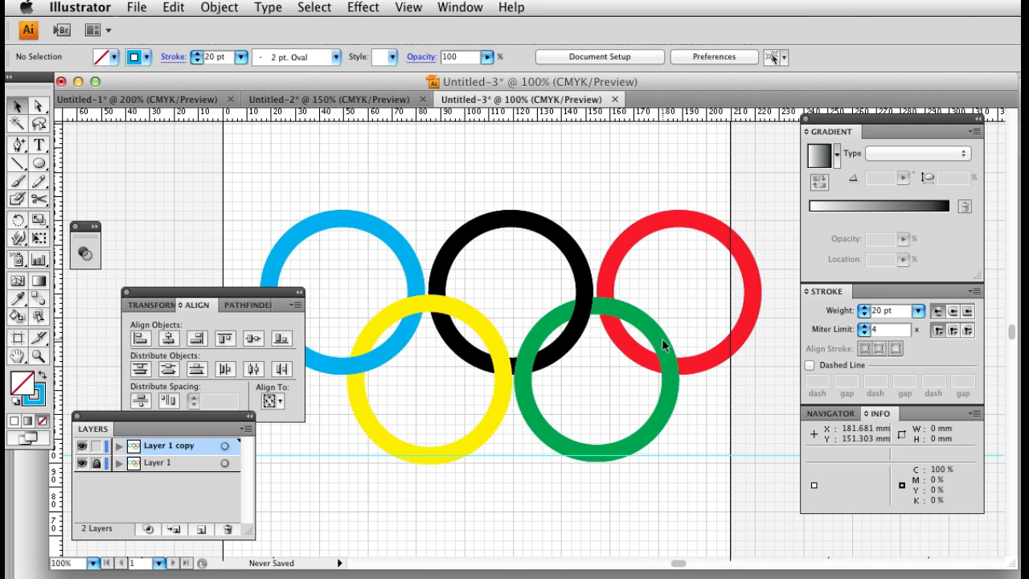
Cut the green ring's right side twice at the red crossing and send that piece behind red.
{"action": "left_click", "coordinate": [39, 201]}
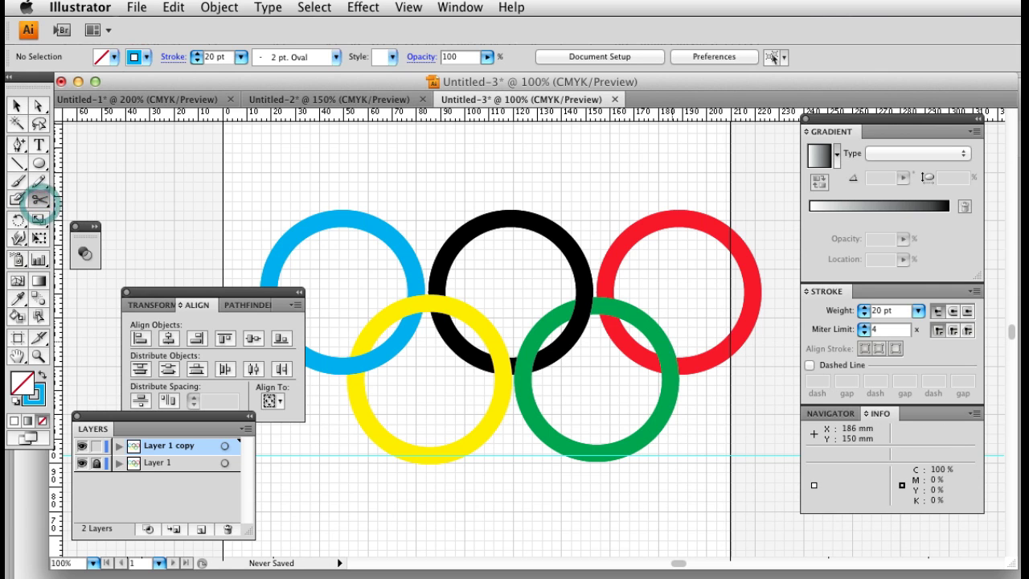
{"action": "key", "text": "v"}
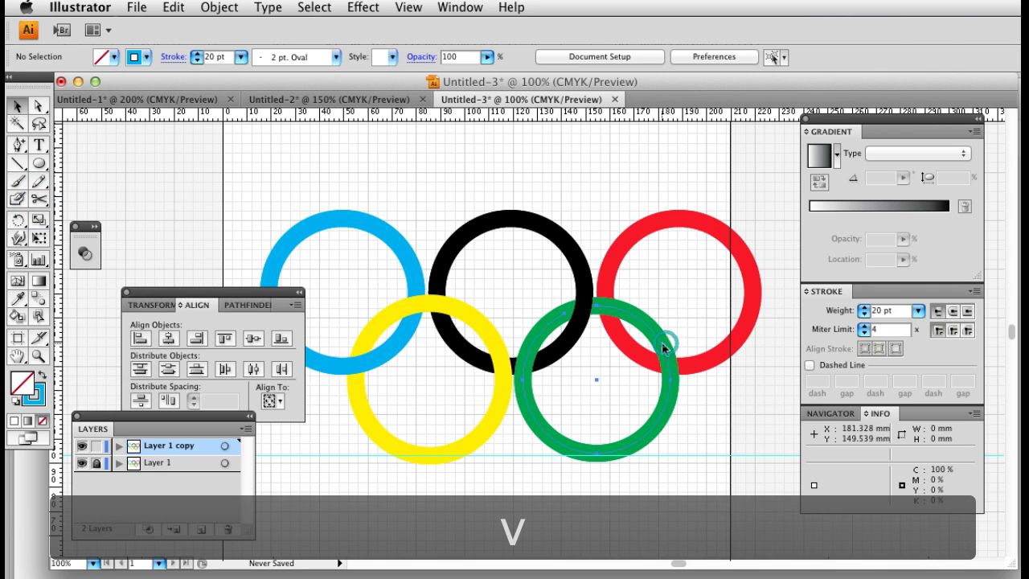
{"action": "left_click", "coordinate": [661, 343]}
{"action": "left_click", "coordinate": [34, 201]}
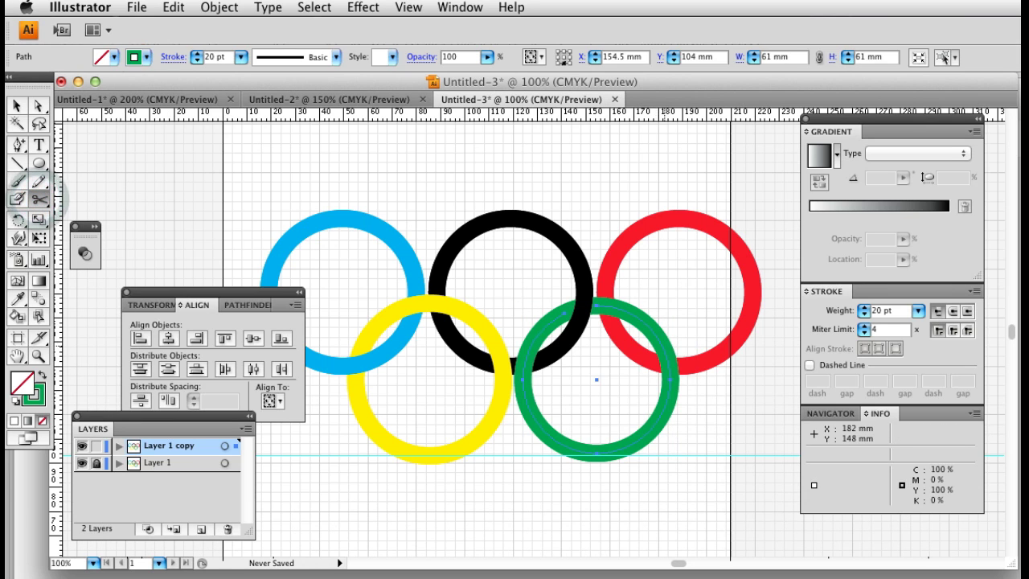
{"action": "left_click", "coordinate": [669, 378]}
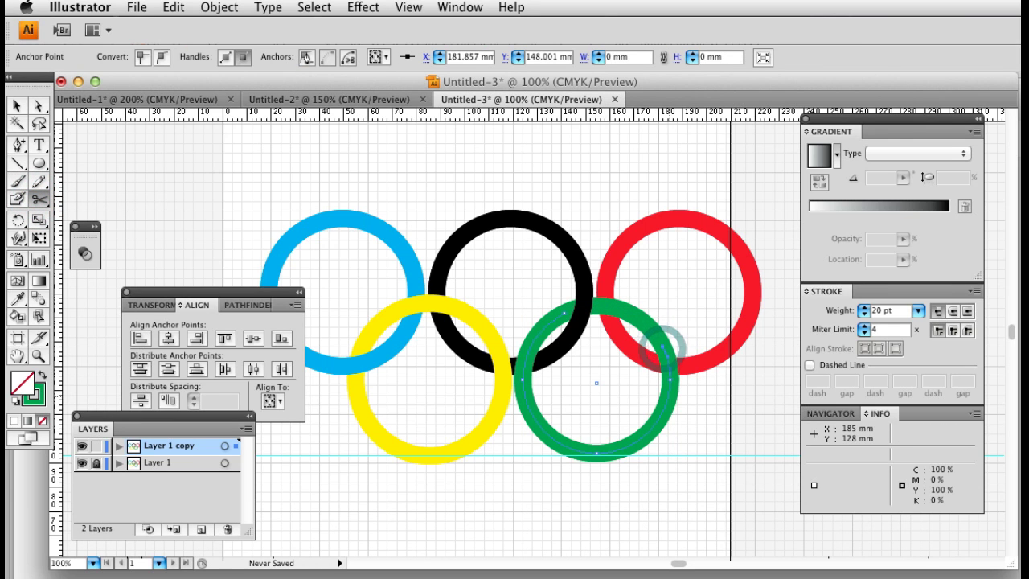
{"action": "left_click", "coordinate": [669, 398]}
{"action": "key", "text": "v"}
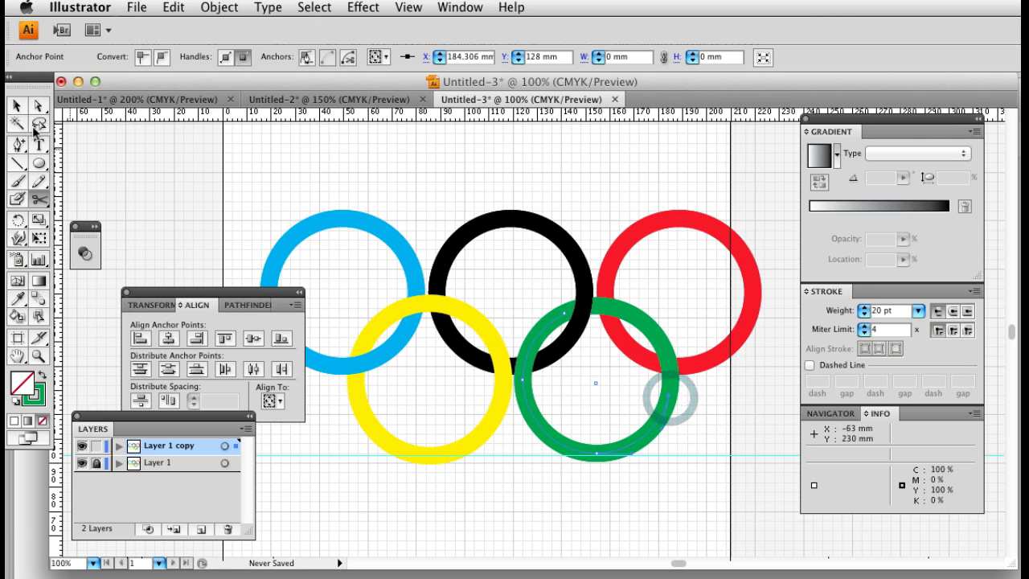
{"action": "left_click", "coordinate": [671, 371]}
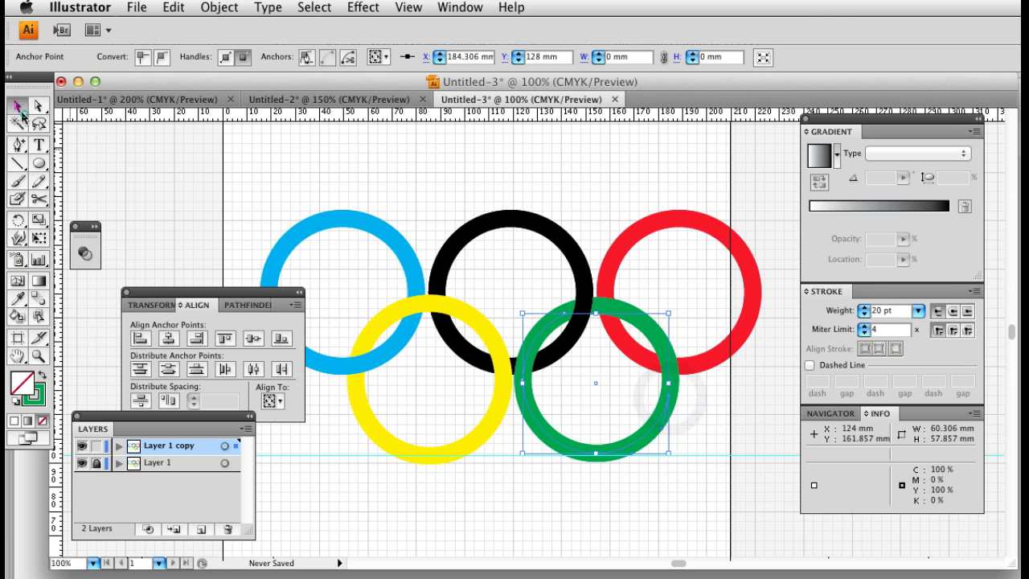
{"action": "left_click", "coordinate": [670, 369]}
{"action": "key", "text": "super+bracketleft"}
{"action": "key", "text": "super+bracketleft"}
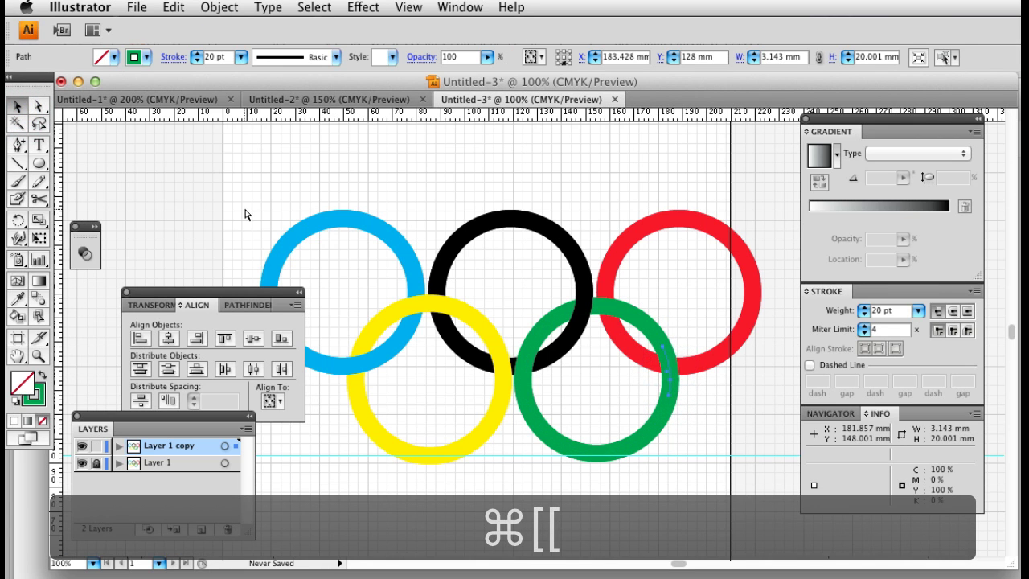
{"action": "left_click", "coordinate": [541, 492]}
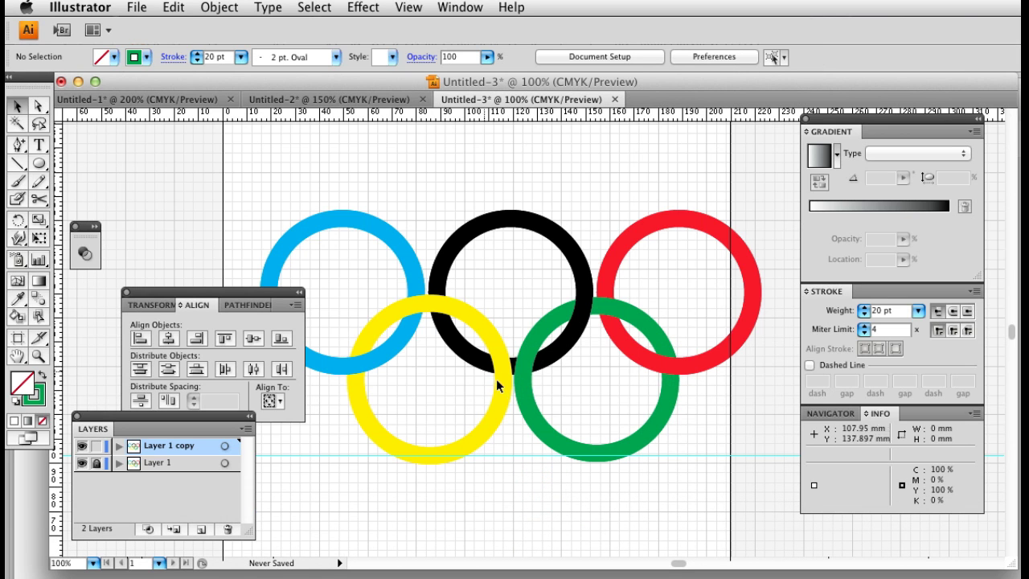
Move the panel group aside and cut the yellow ring twice near its right black crossing.
{"action": "left_click_drag", "start_coordinate": [187, 291], "coordinate": [112, 281]}
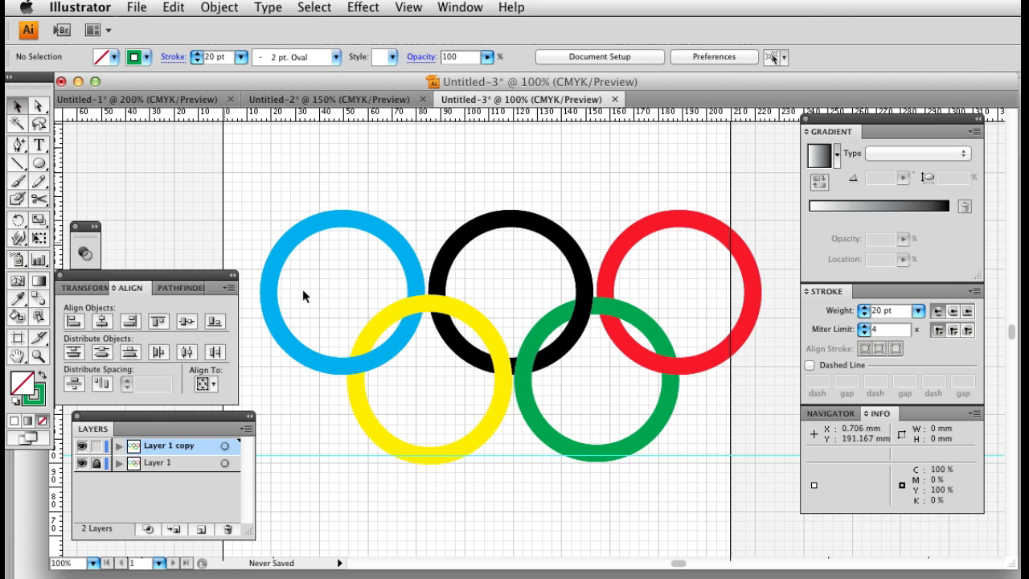
{"action": "left_click", "coordinate": [506, 374]}
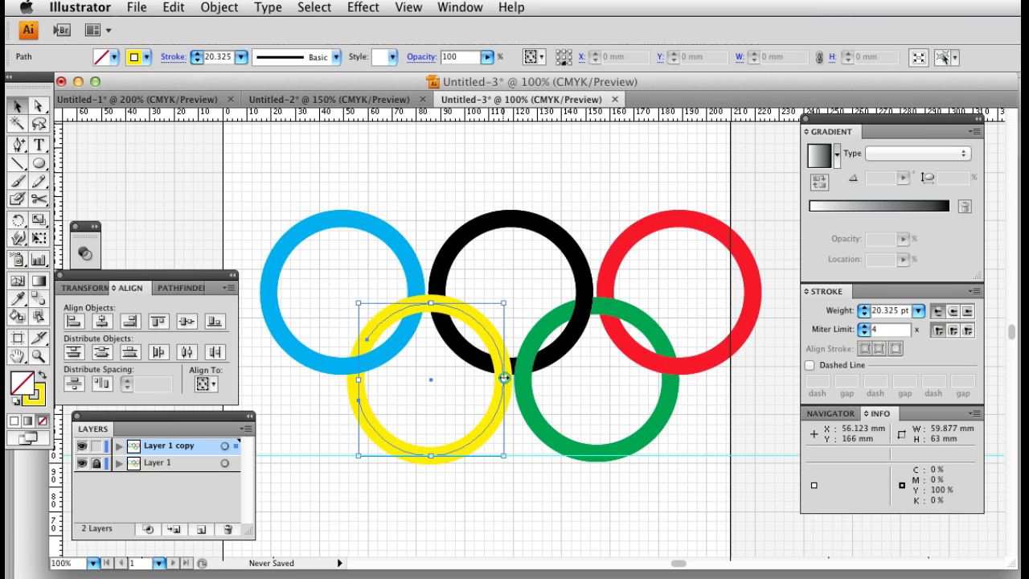
{"action": "left_click", "coordinate": [38, 198]}
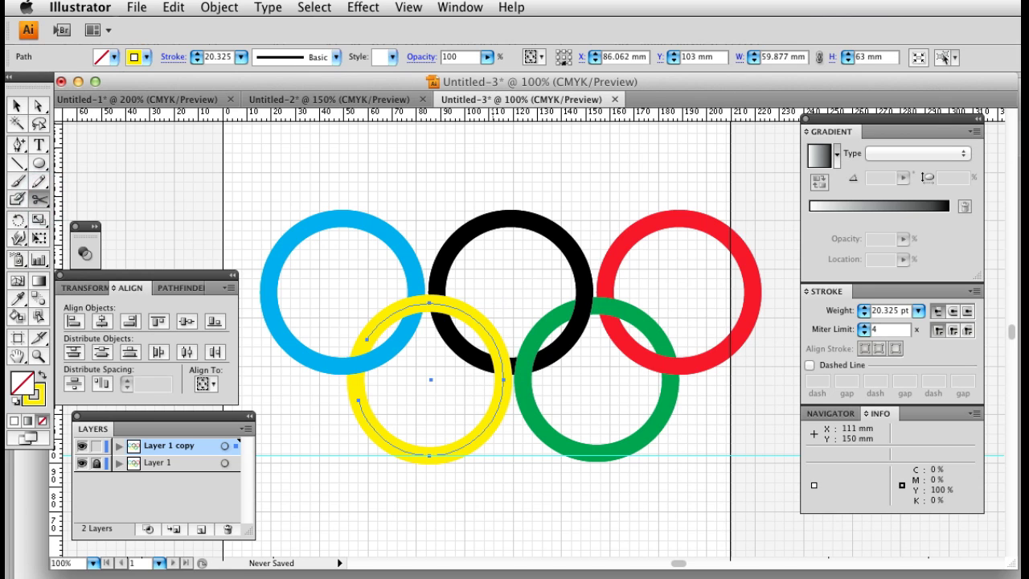
{"action": "left_click", "coordinate": [490, 345]}
{"action": "key", "text": "Return"}
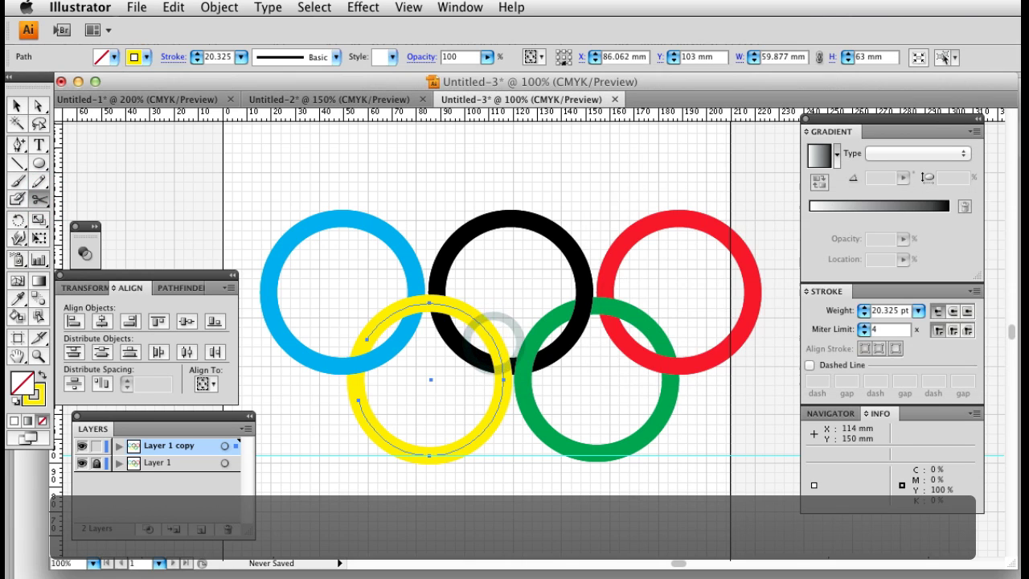
{"action": "left_click", "coordinate": [489, 344]}
{"action": "key", "text": "Return"}
{"action": "left_click", "coordinate": [497, 346]}
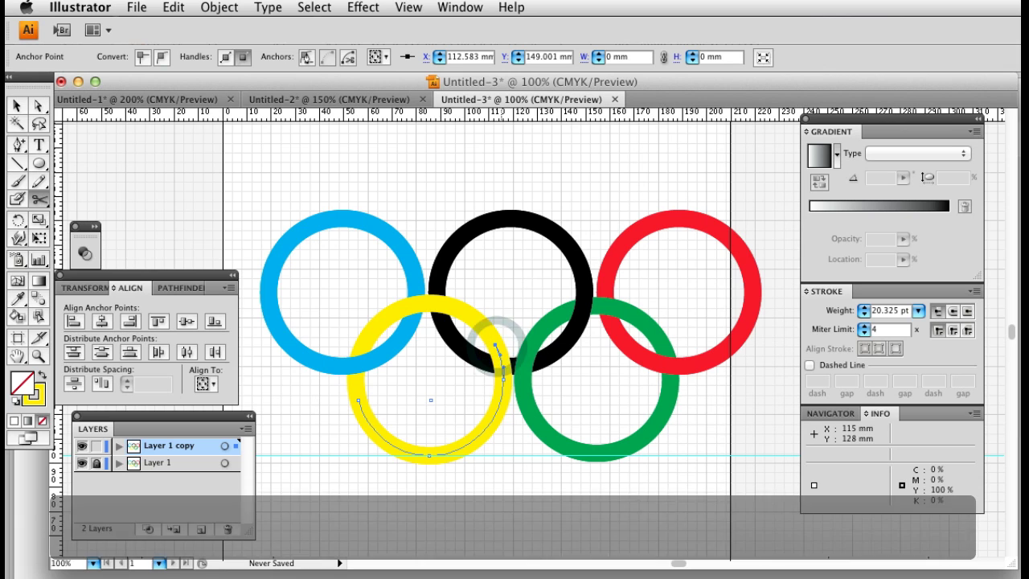
{"action": "left_click", "coordinate": [500, 394]}
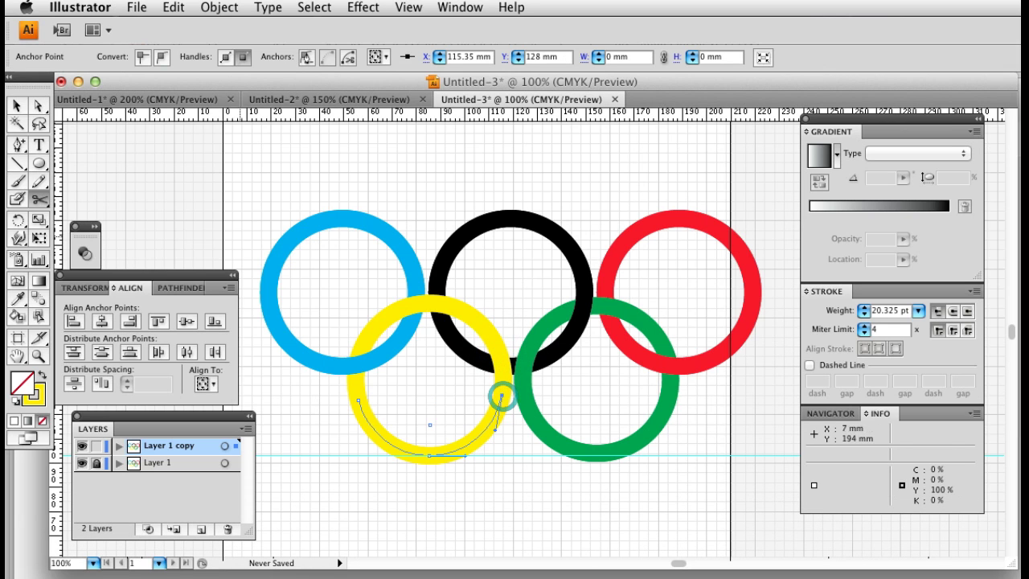
Send the cut yellow arc behind the black ring and deselect.
{"action": "left_click", "coordinate": [18, 107]}
{"action": "left_click", "coordinate": [499, 371]}
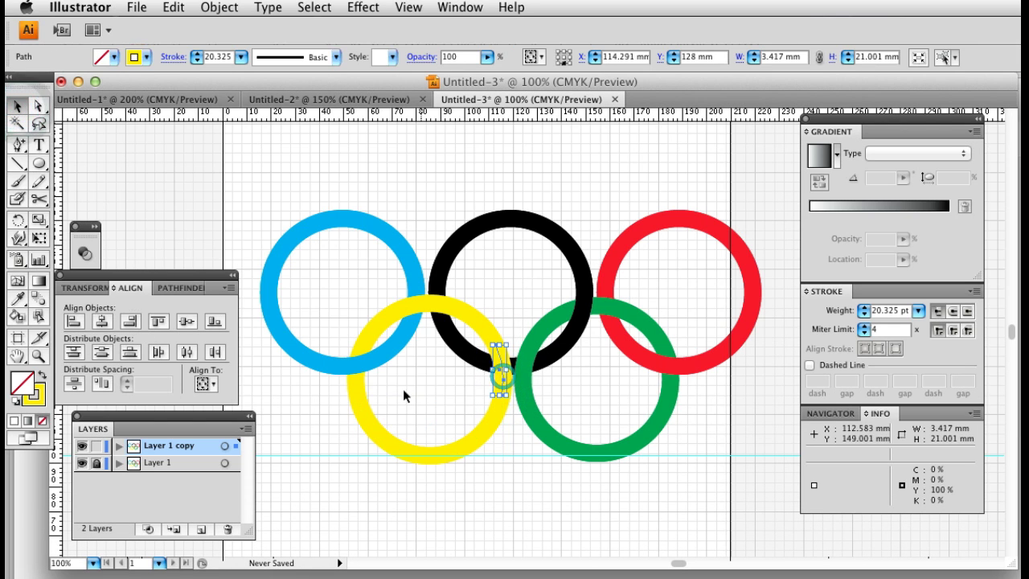
{"action": "key", "text": "super+bracketleft"}
{"action": "key", "text": "super+bracketleft"}
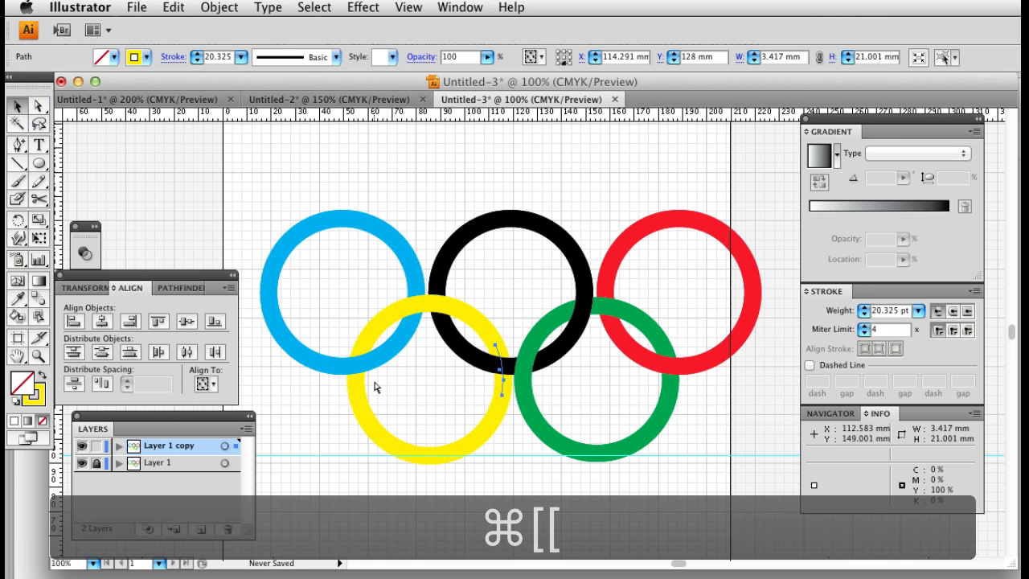
{"action": "left_click", "coordinate": [581, 213]}
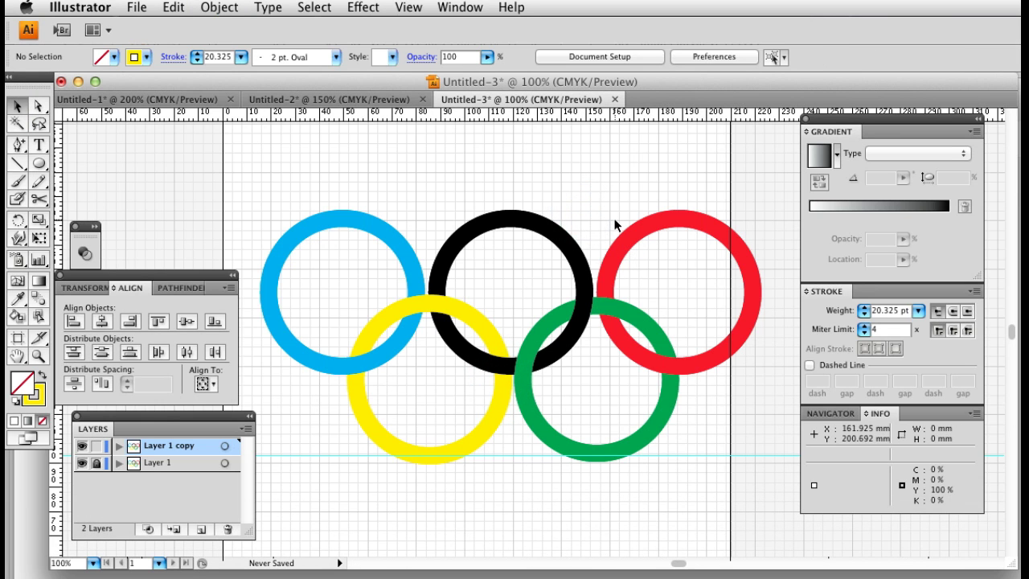
{"action": "key", "text": "super+Tab"}
{"action": "key", "text": "super+Tab"}
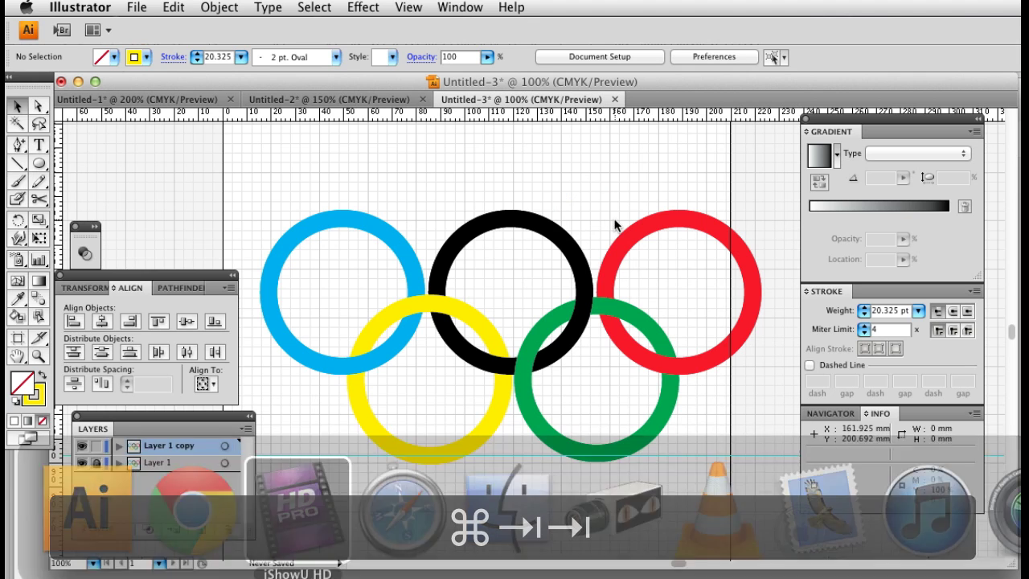